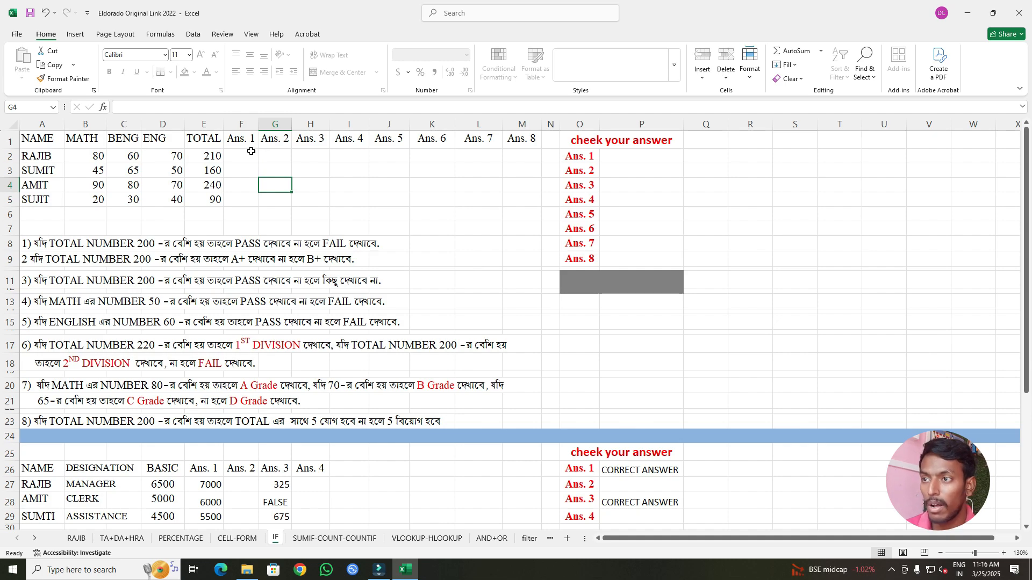
# - Enter the formula =IF(E2>200,pass) in cell F2 under Ans. 1
pyautogui.click(251, 154)
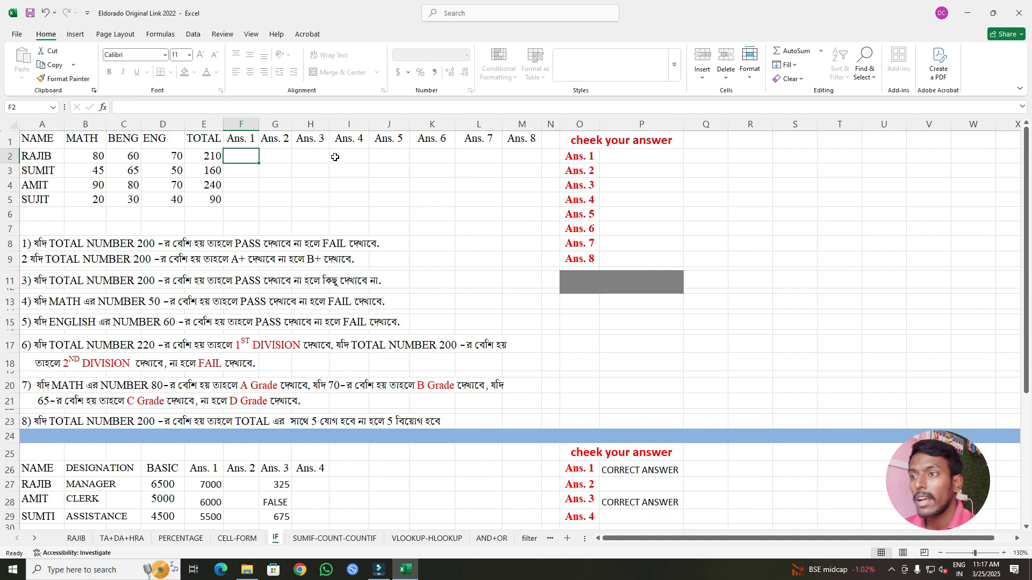
pyautogui.write('=')
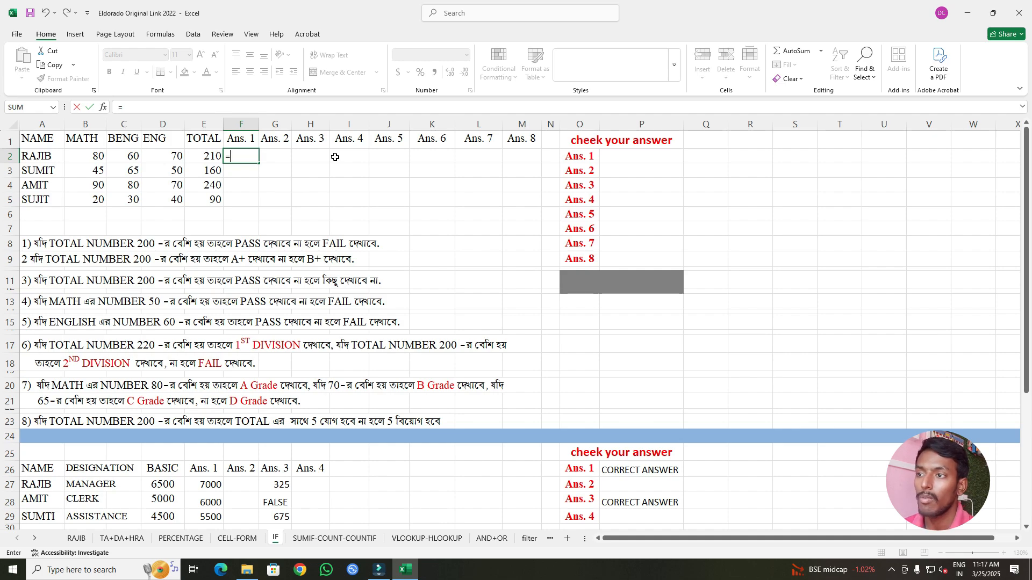
pyautogui.write('if')
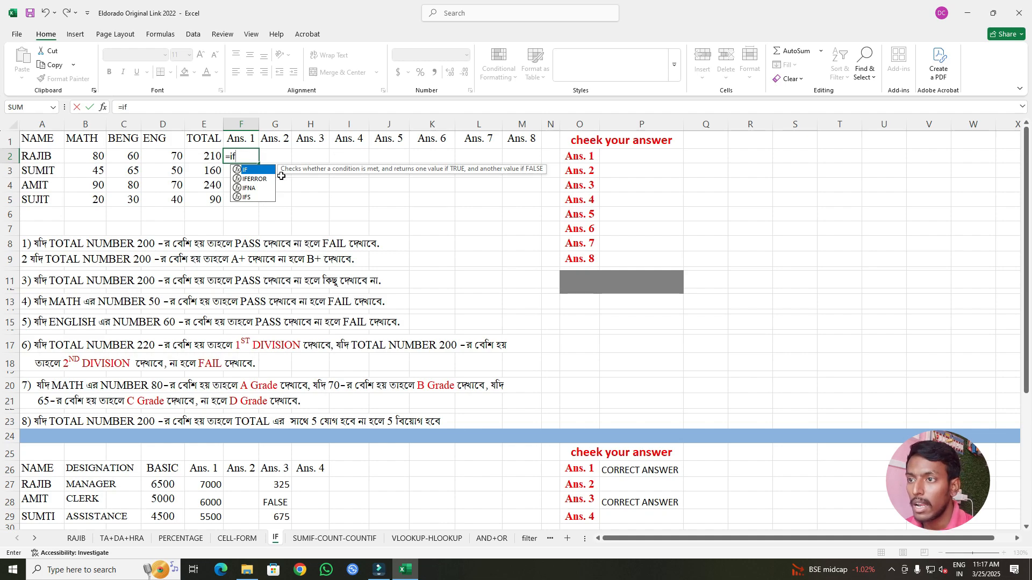
pyautogui.write('(')
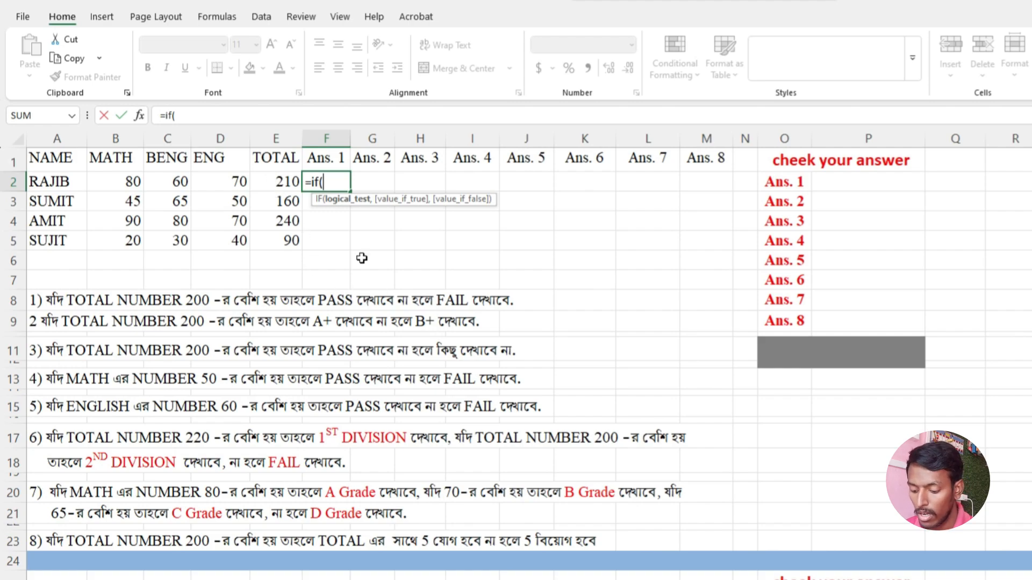
pyautogui.write('ei')
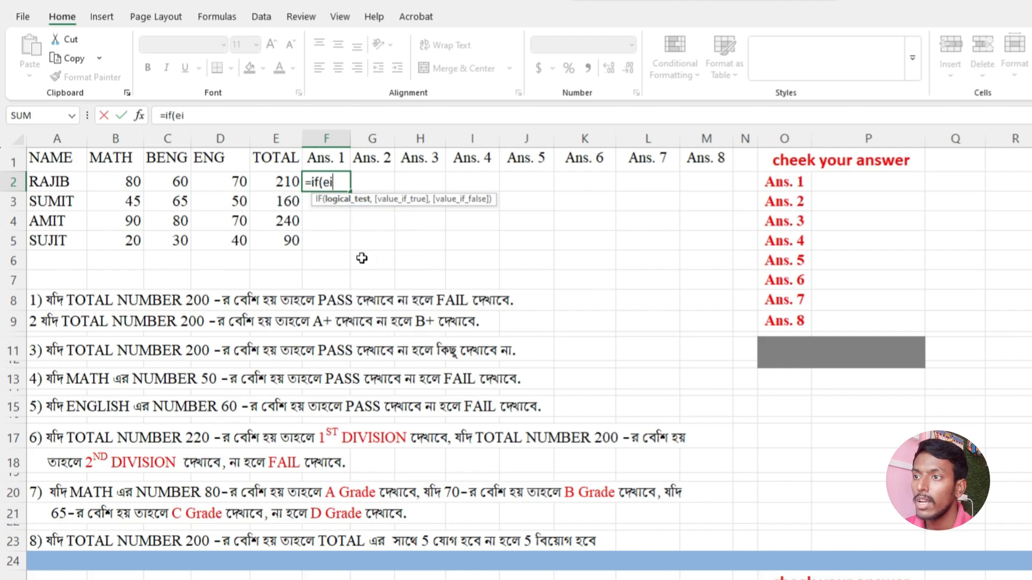
pyautogui.press('BackSpace')
pyautogui.write('2')
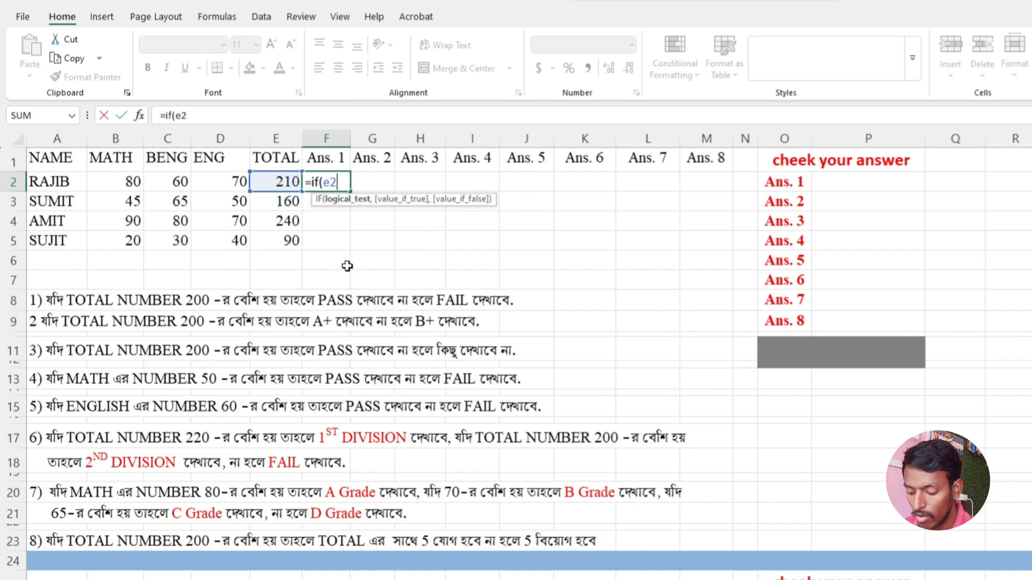
pyautogui.write('>')
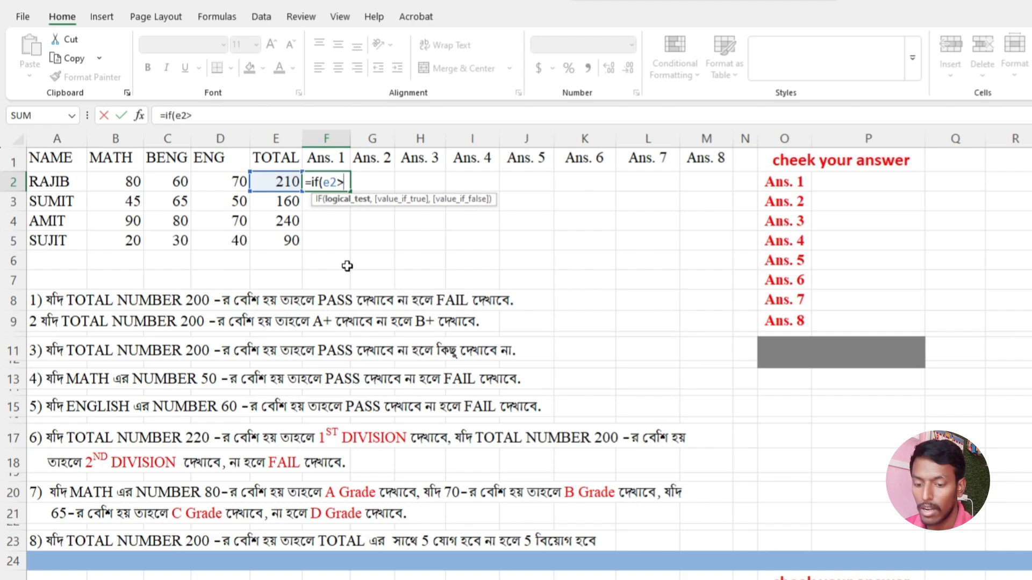
pyautogui.write('200')
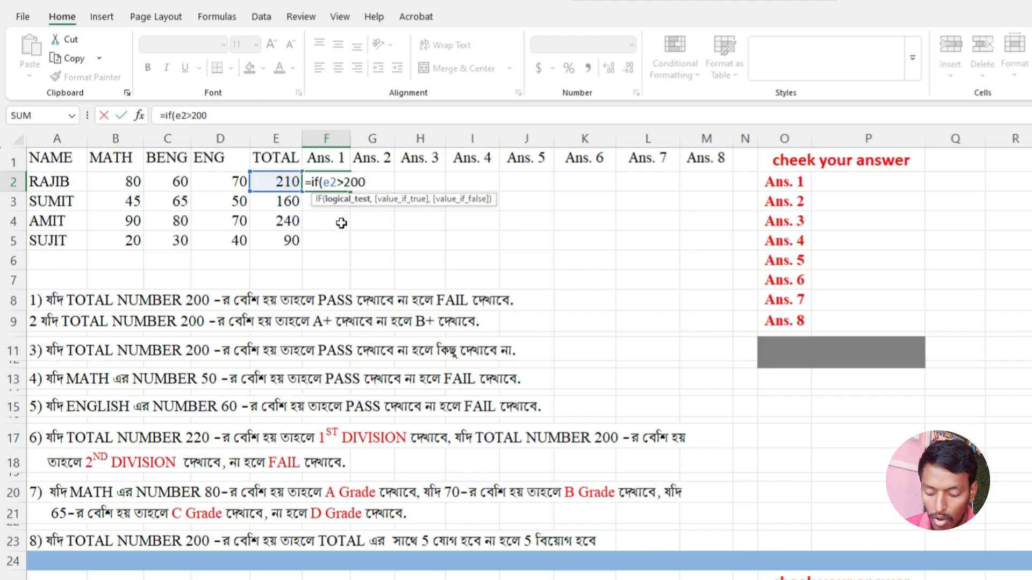
pyautogui.write(',')
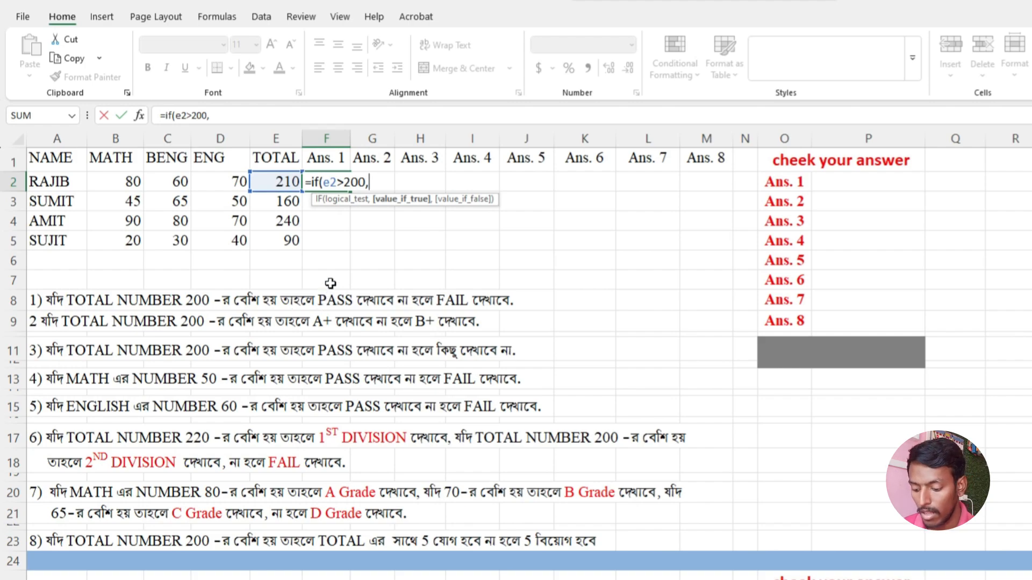
pyautogui.write('[a')
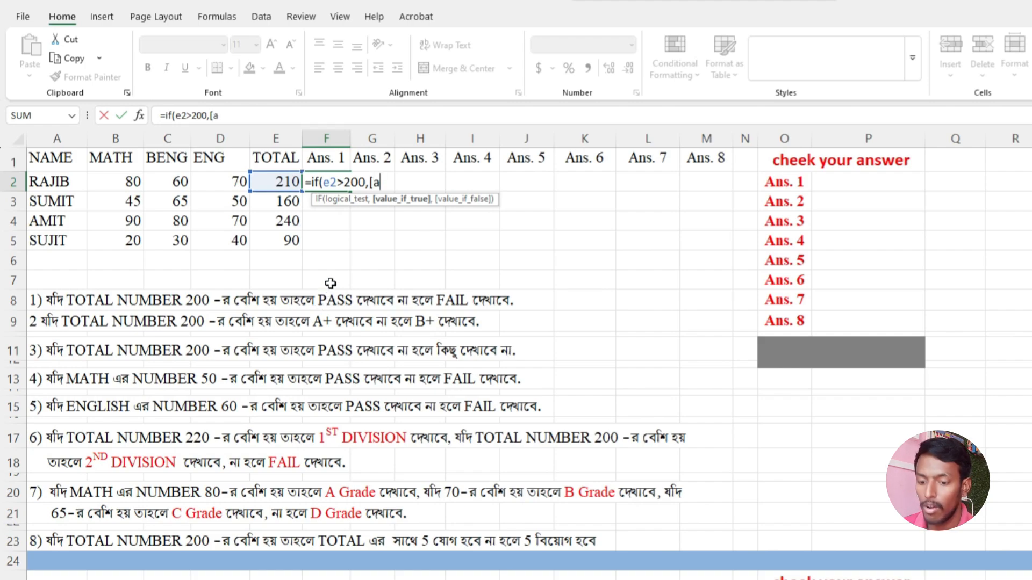
pyautogui.press('BackSpace')
pyautogui.press('BackSpace')
pyautogui.write('pass')
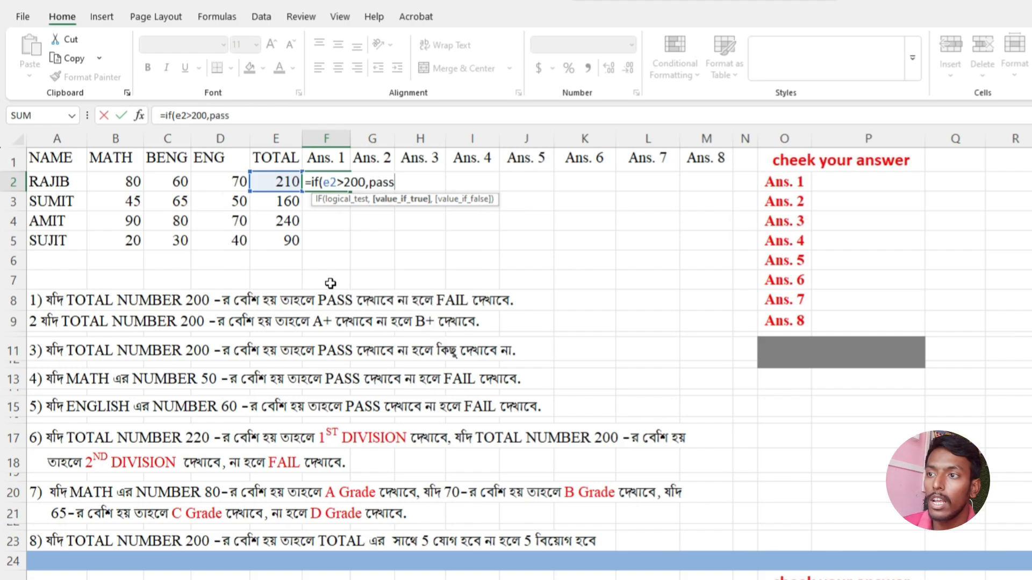
pyautogui.hotkey('ctrl', 'Return')
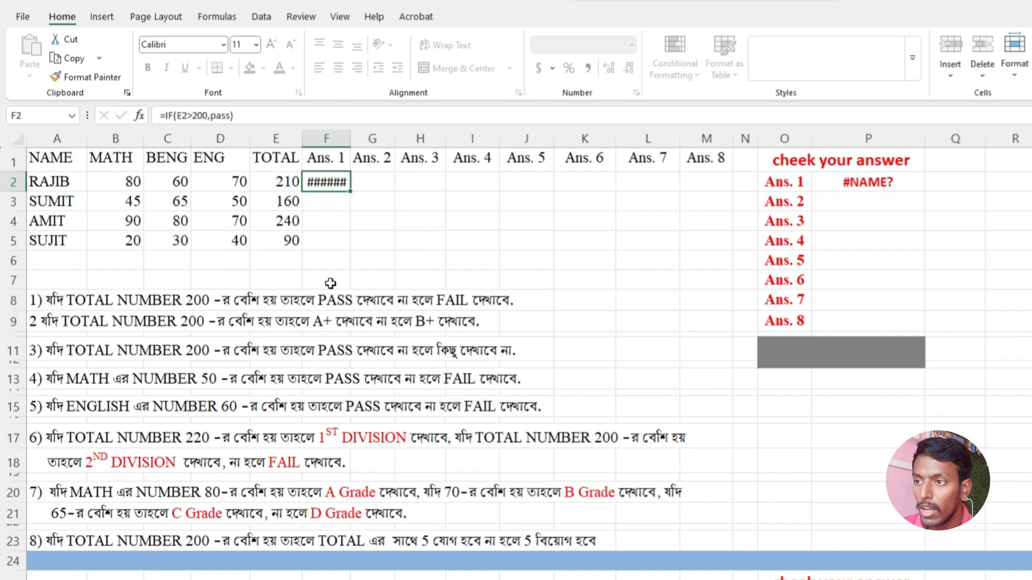
# - Edit the F2 formula to read =IF(E2>200,"pass","fail"), quoting pass and adding the value for false
pyautogui.doubleClick(329, 184)
pyautogui.click(374, 182)
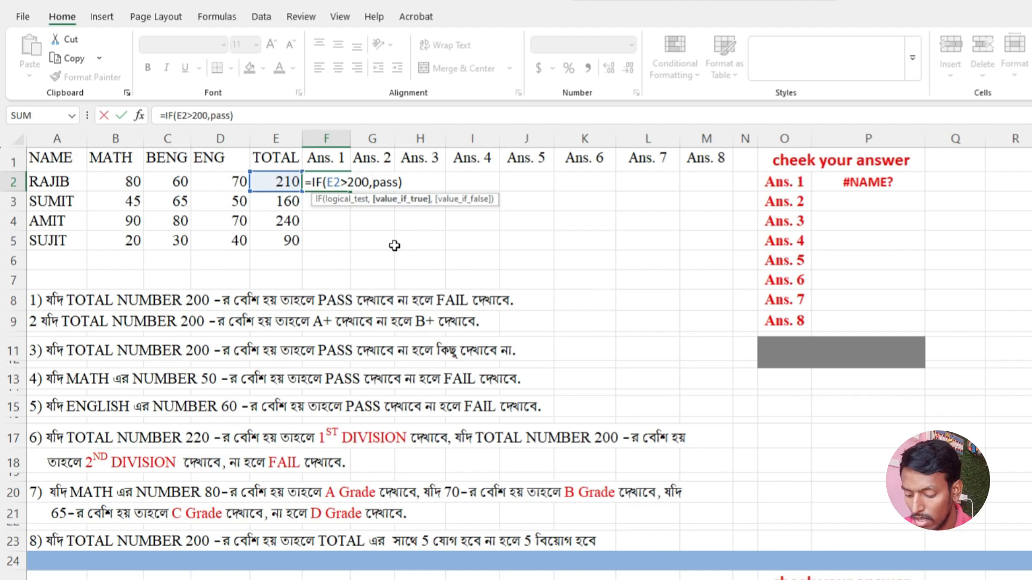
pyautogui.write('"')
pyautogui.press('Right')
pyautogui.press('Right')
pyautogui.press('Right')
pyautogui.press('Right')
pyautogui.write('"pass')
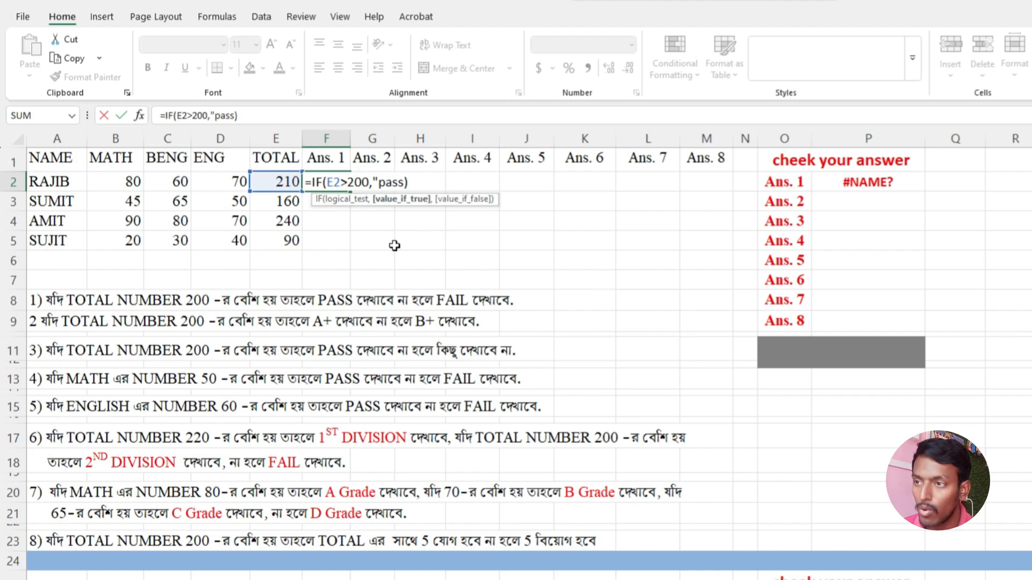
pyautogui.write('"')
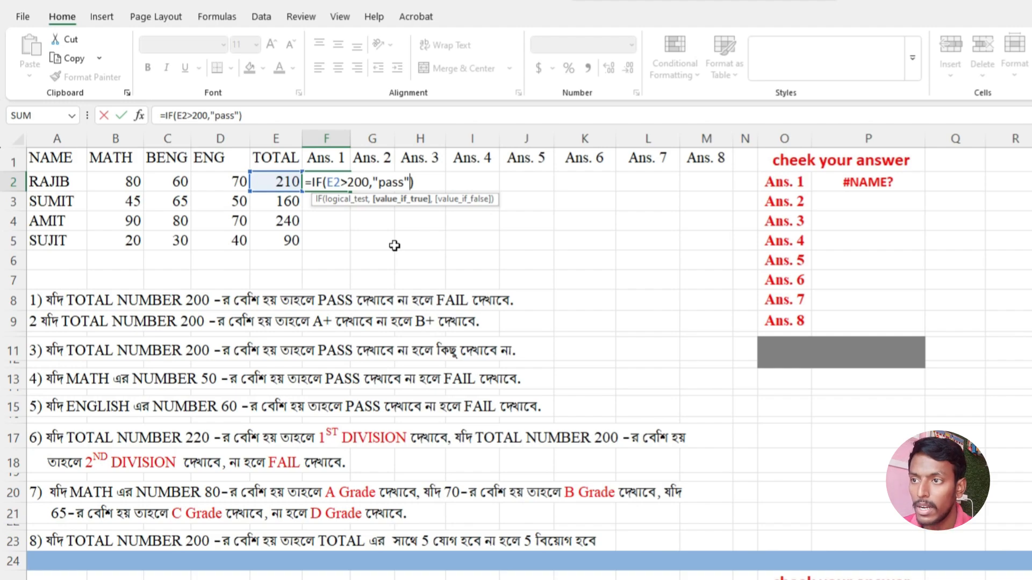
pyautogui.write(',')
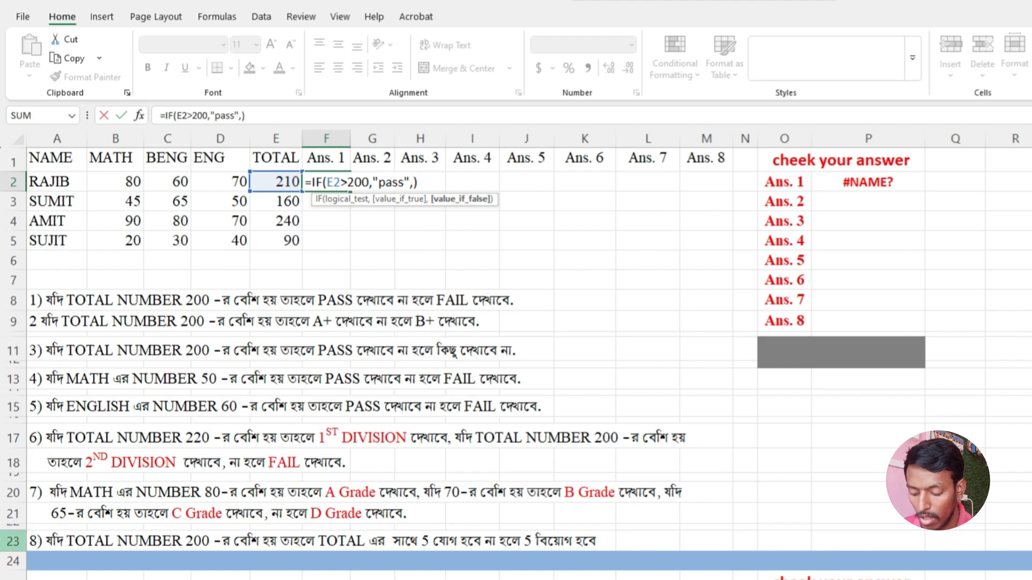
pyautogui.write('"fail"')
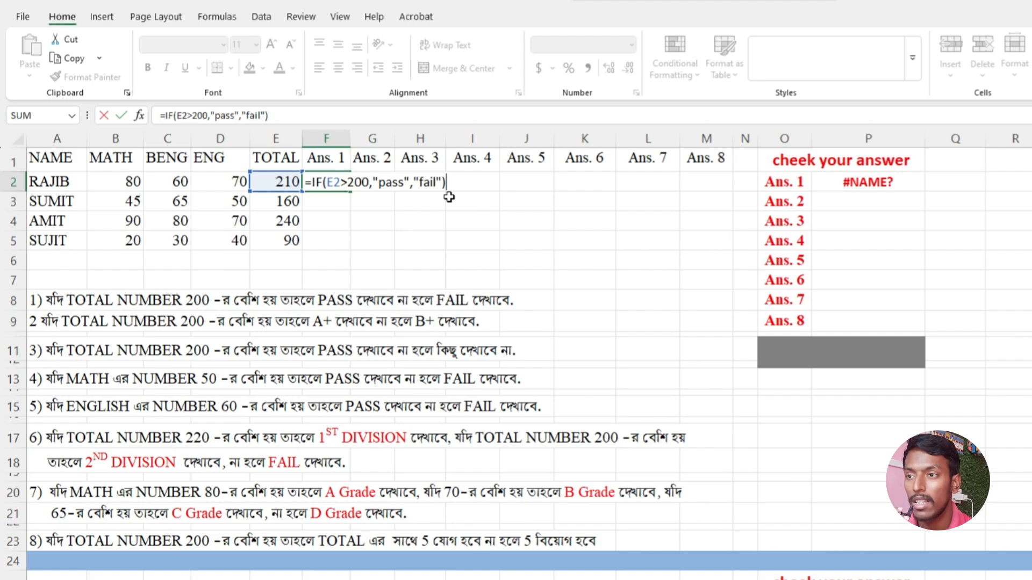
pyautogui.press('Return')
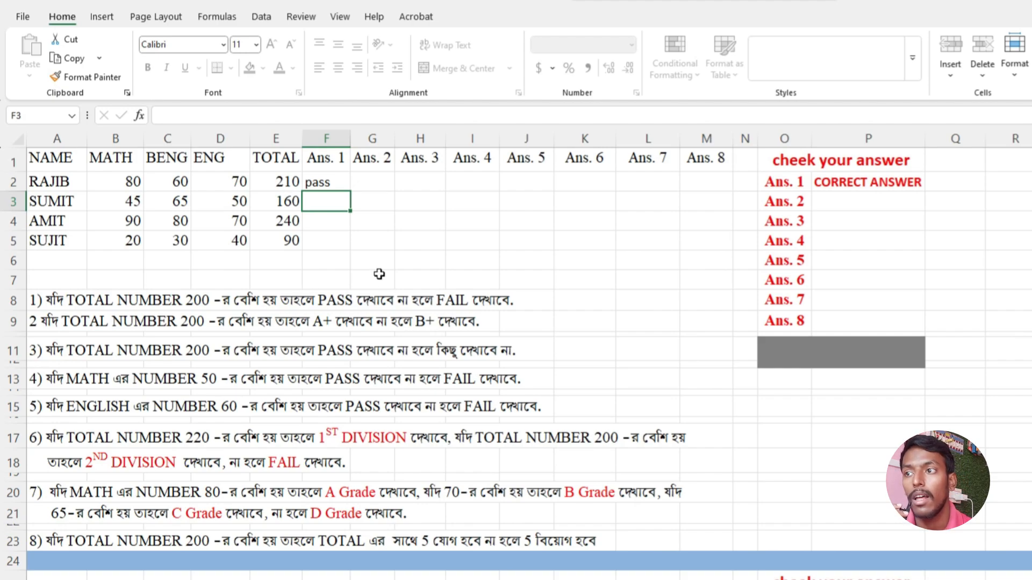
# - Fill the F2 formula down through F5 and check the copied formulas in F3, F4 and F5
pyautogui.click(326, 181)
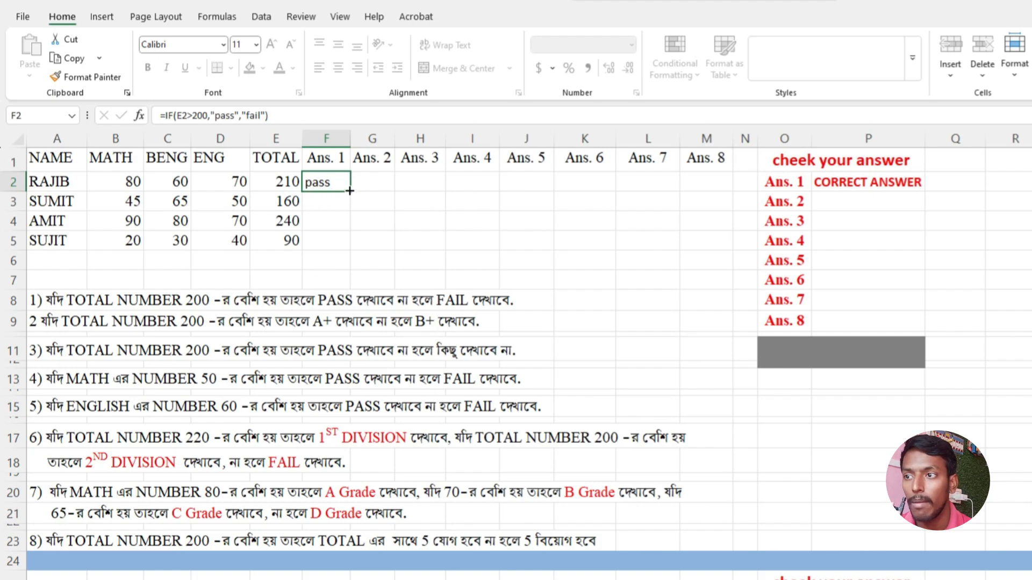
pyautogui.moveTo(349, 191); pyautogui.dragTo(339, 244)
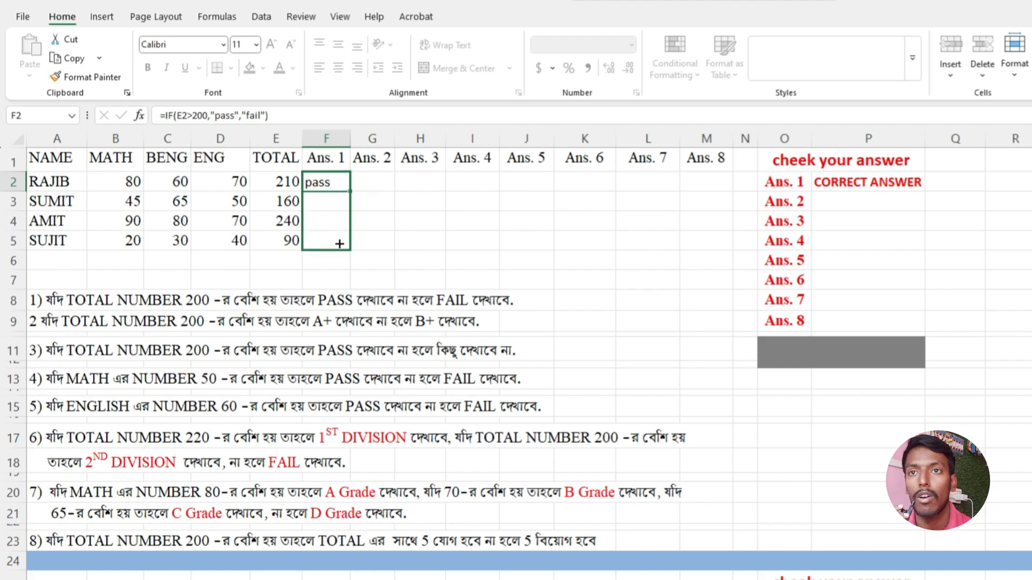
pyautogui.moveTo(340, 244); pyautogui.dragTo(339, 244)
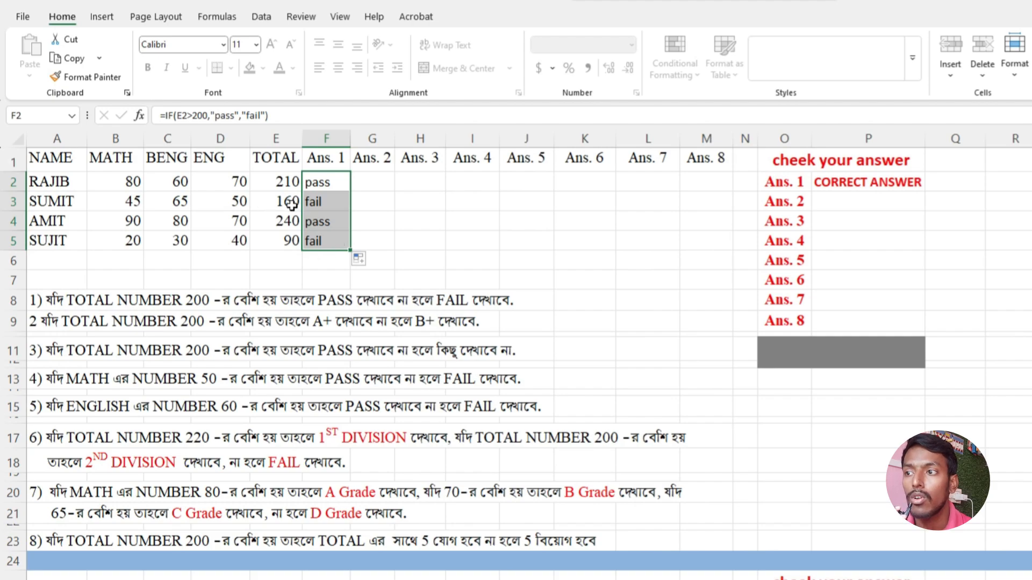
pyautogui.click(314, 203)
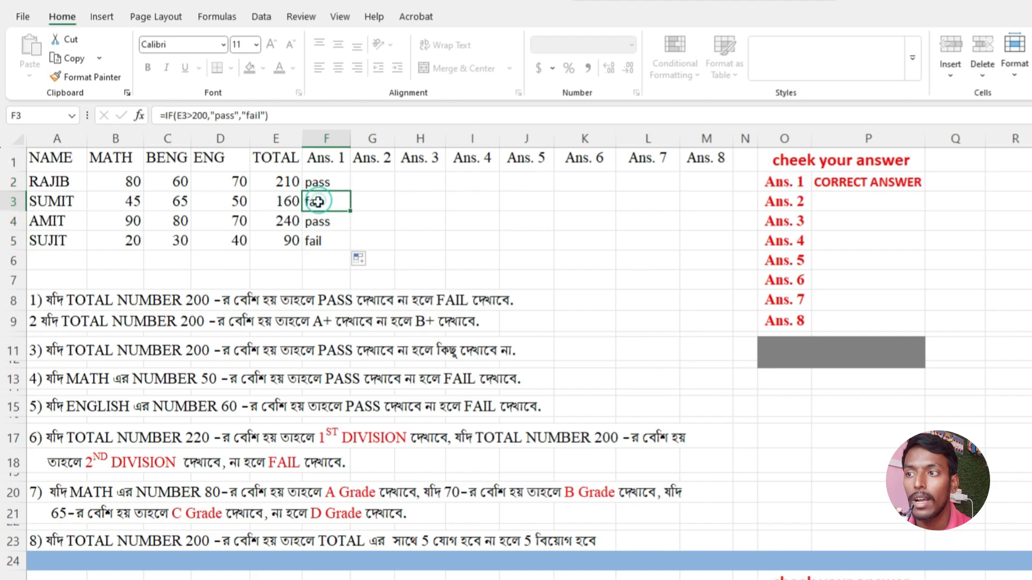
pyautogui.click(317, 229)
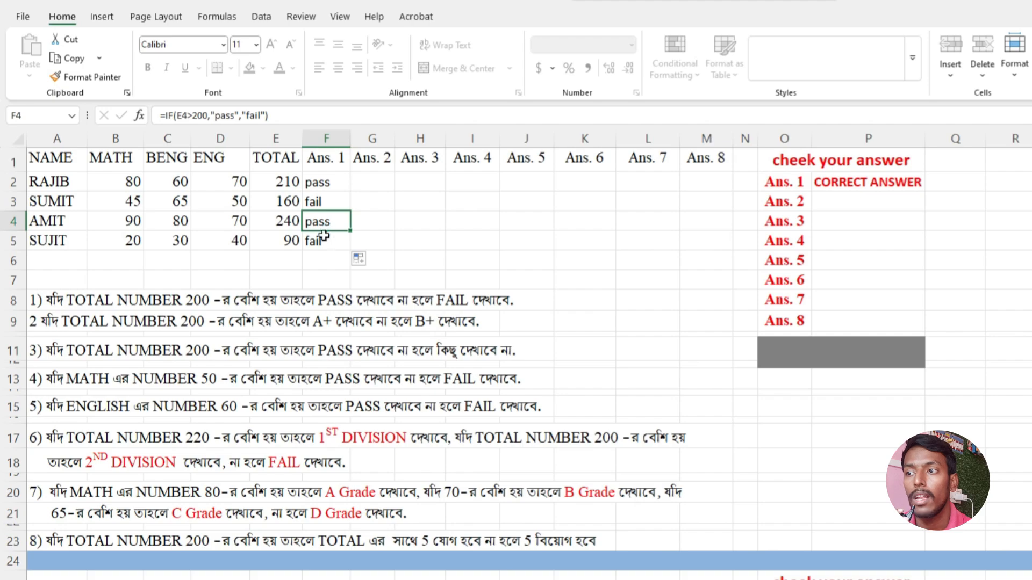
pyautogui.click(324, 237)
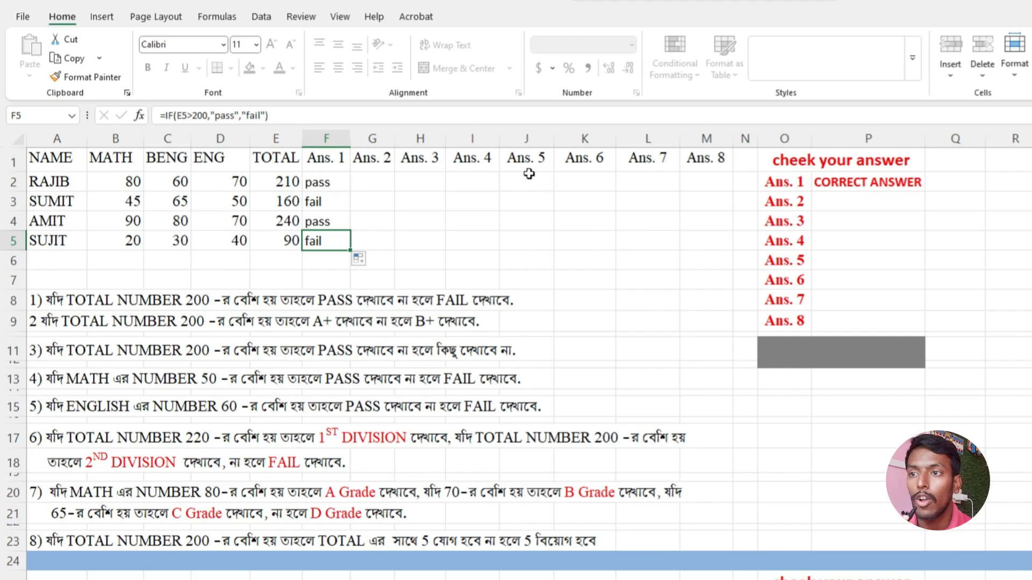
pyautogui.click(600, 178)
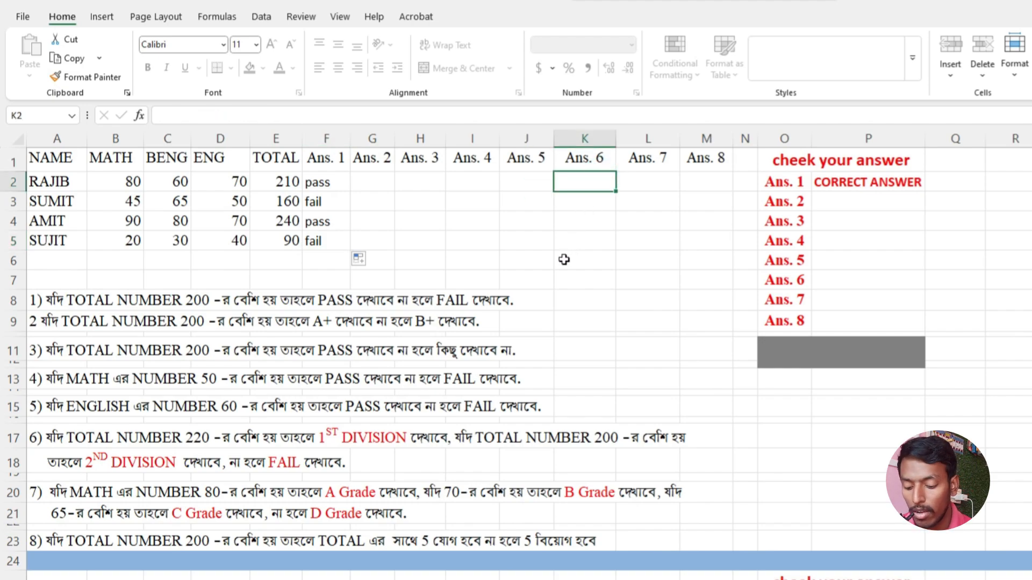
pyautogui.press('Left')
pyautogui.press('Down')
pyautogui.press('Down')
pyautogui.press('Down')
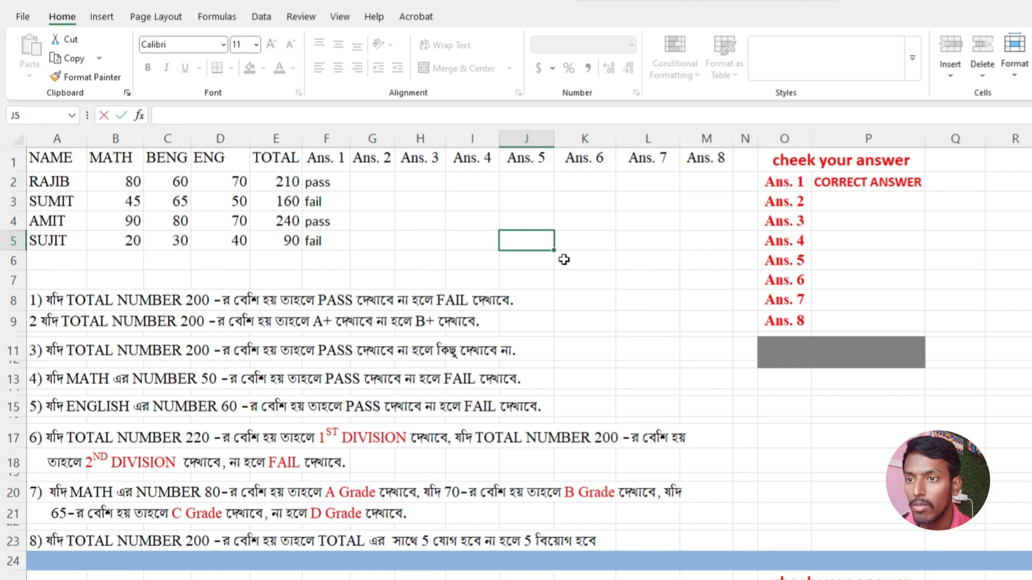
pyautogui.write('=')
pyautogui.press('Escape')
# - Start a formula in J2 under Ans. 5 that tests E2>220 and returns "1st division" when true
pyautogui.click(529, 179)
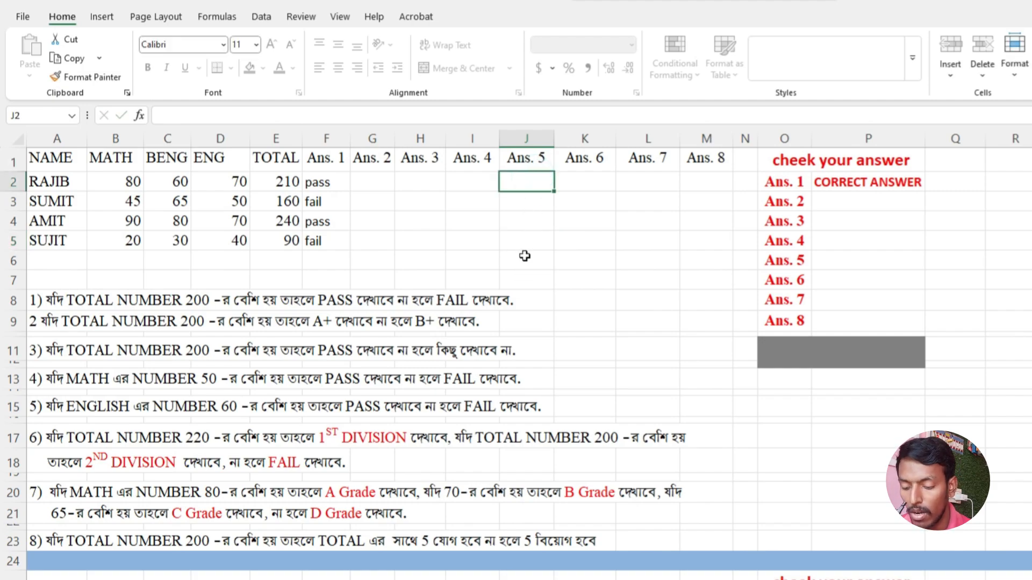
pyautogui.write('=')
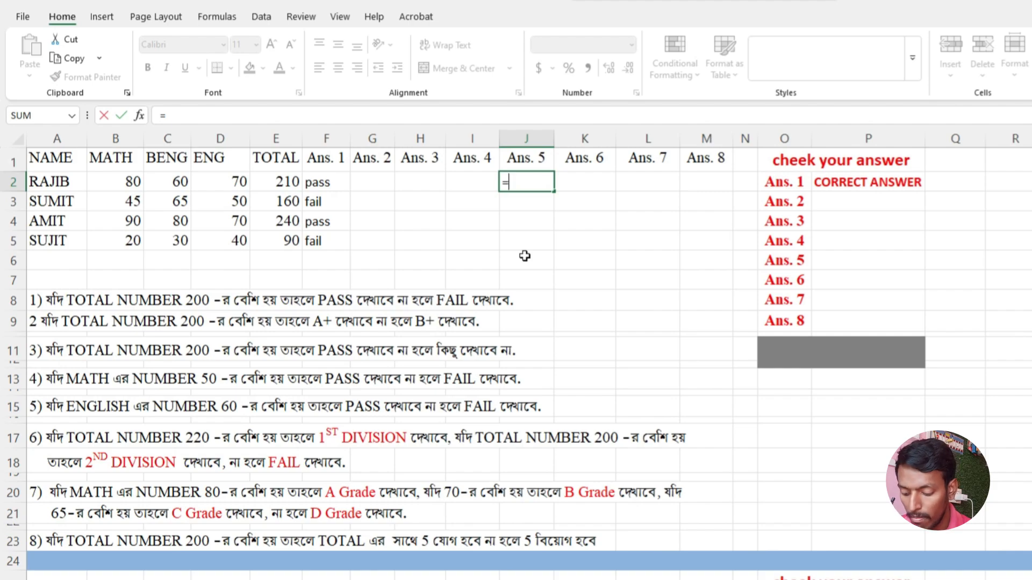
pyautogui.write('if')
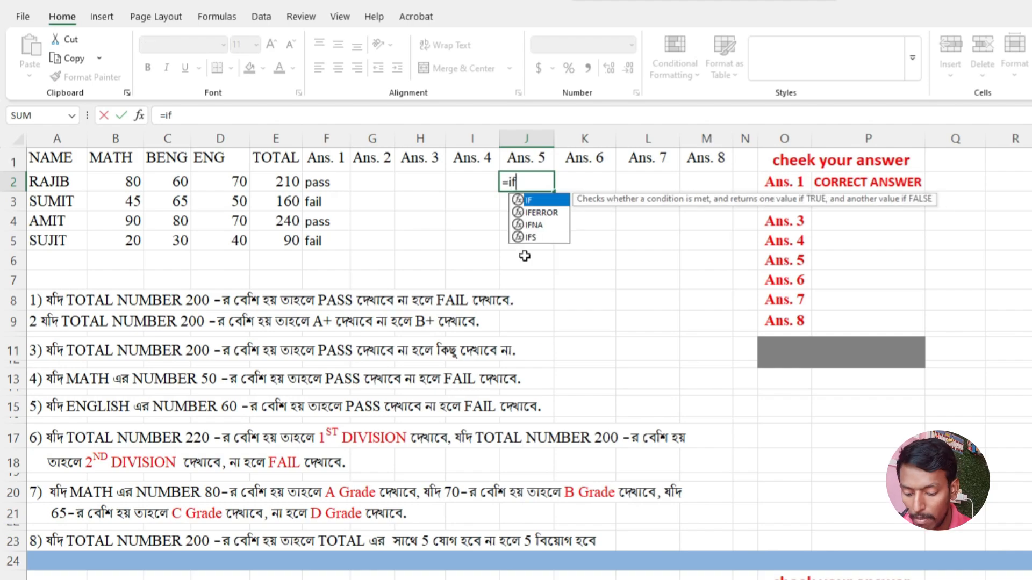
pyautogui.write('(')
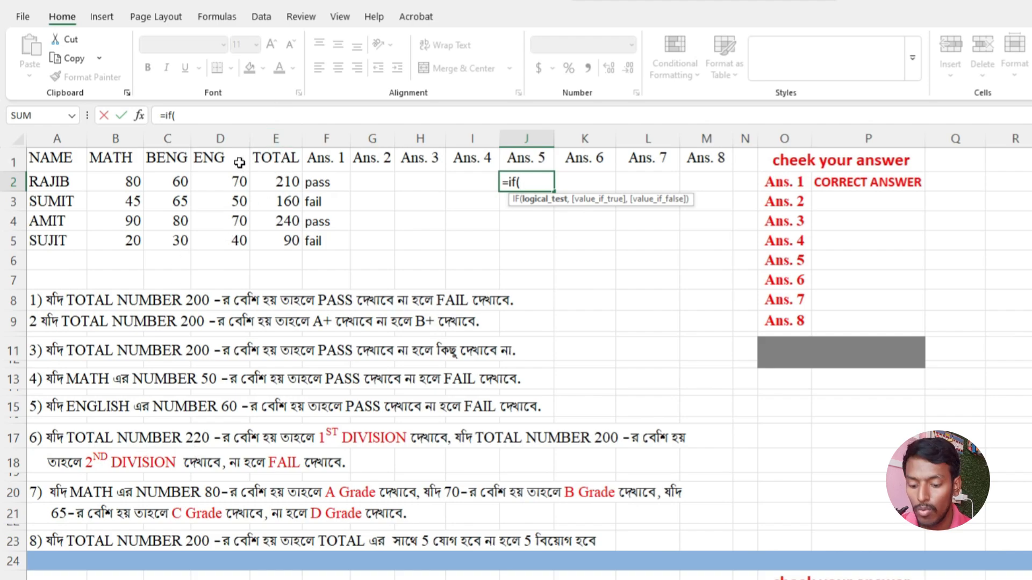
pyautogui.write('e2')
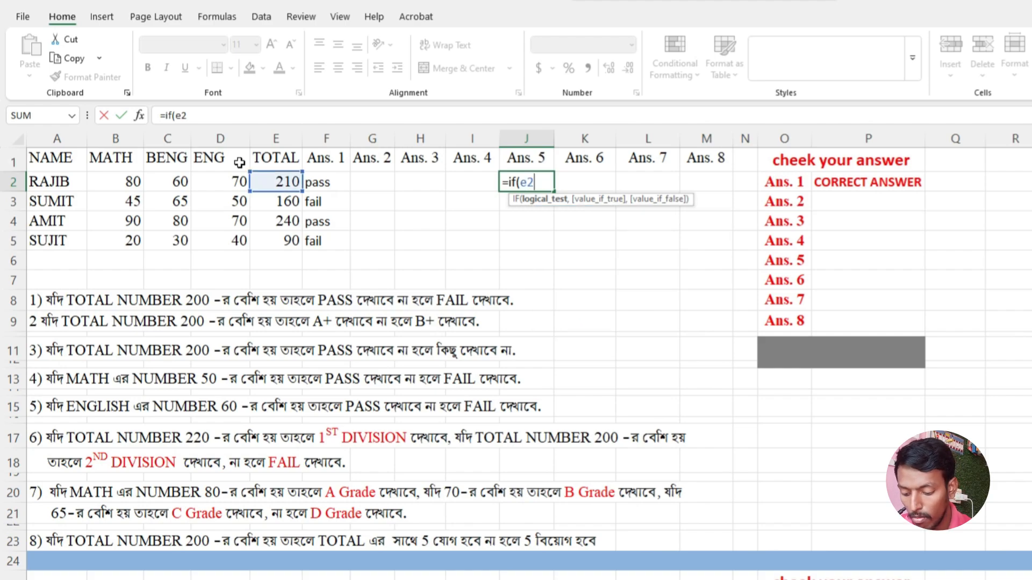
pyautogui.write('>2')
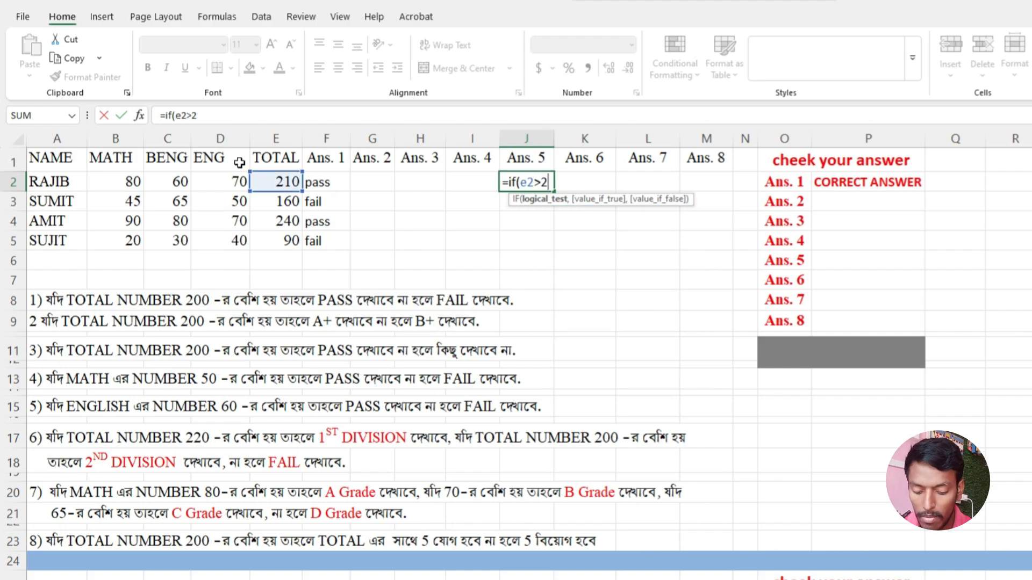
pyautogui.write('20')
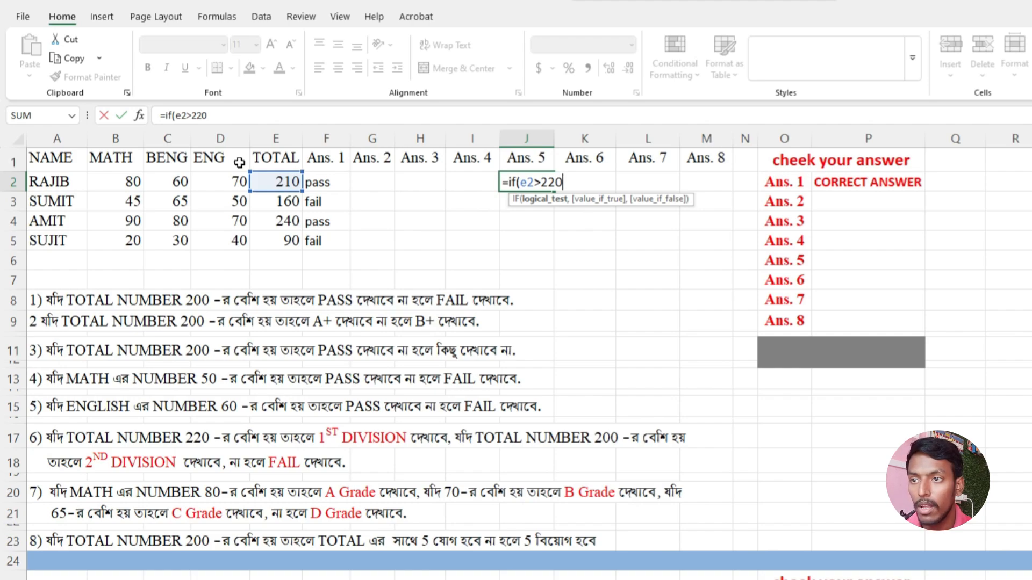
pyautogui.write(',')
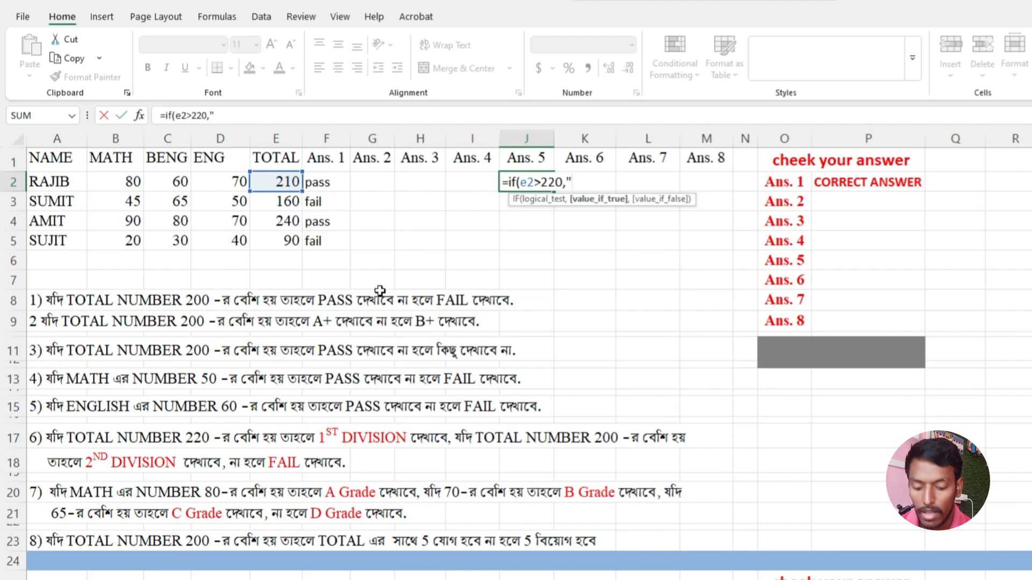
pyautogui.write('st division')
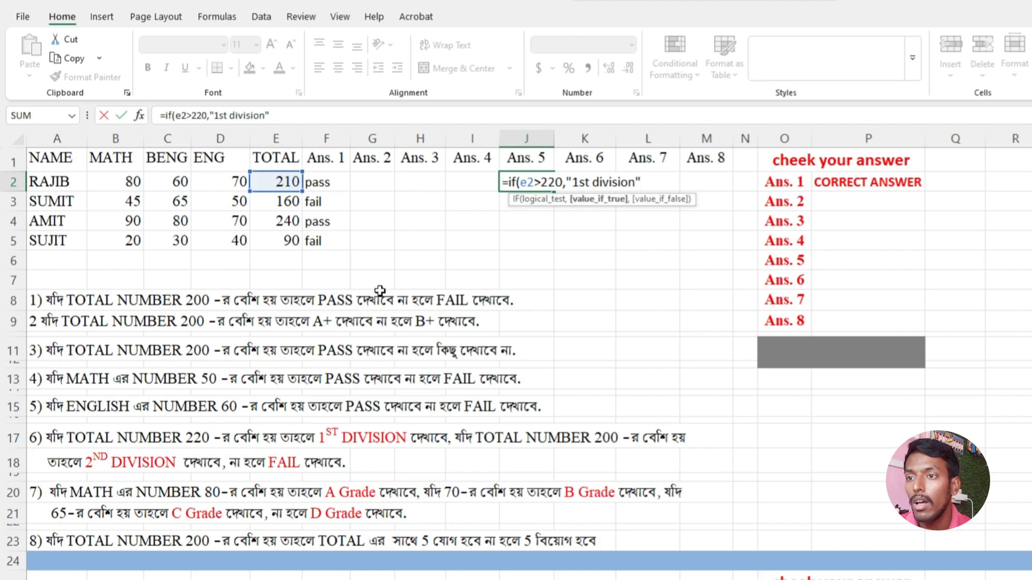
pyautogui.write(',')
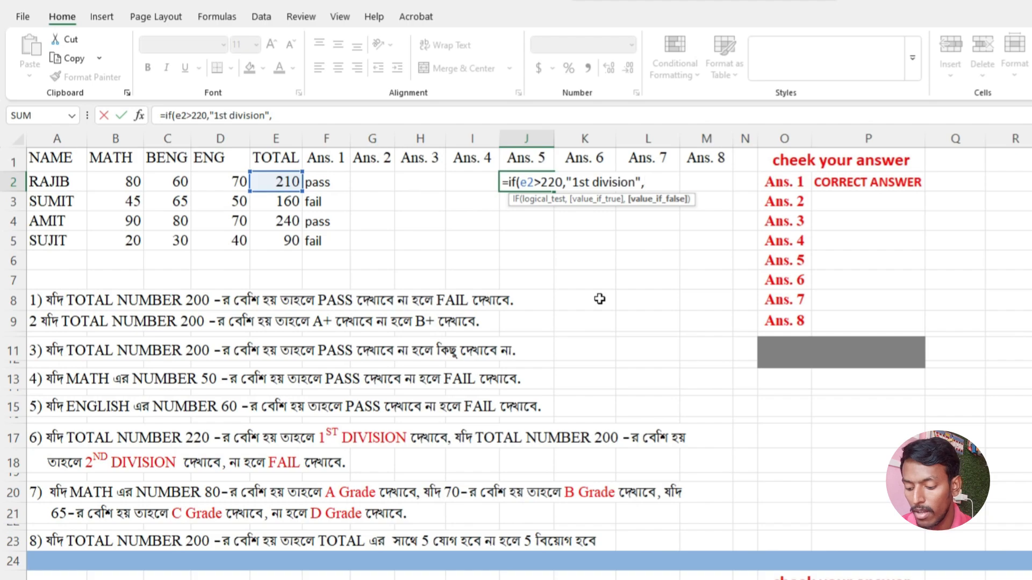
# - Nest IF(E2>200,"2nd division","fail") as the false value of the J2 formula and accept the proposed closing-bracket correction
pyautogui.write('if')
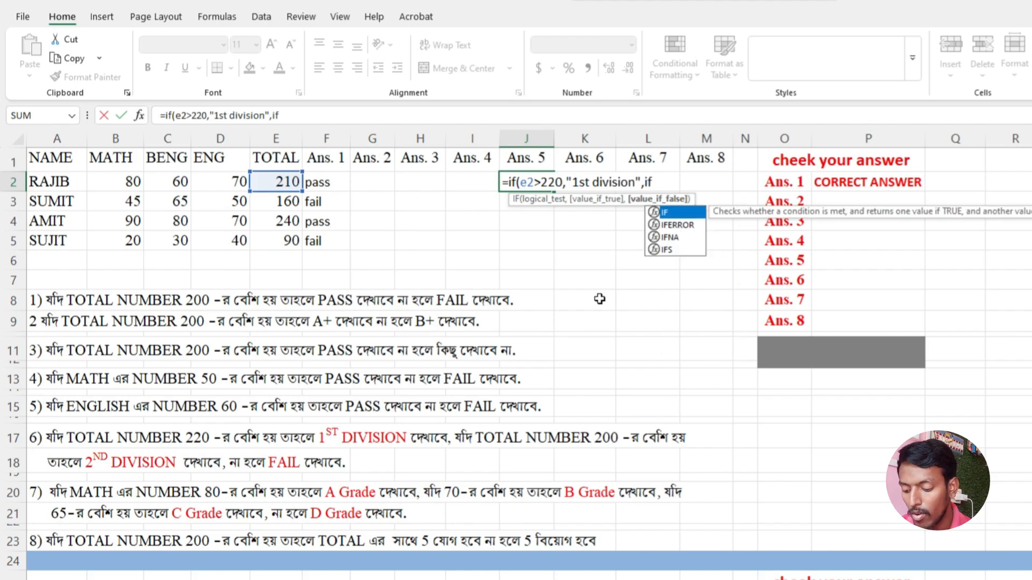
pyautogui.write('(')
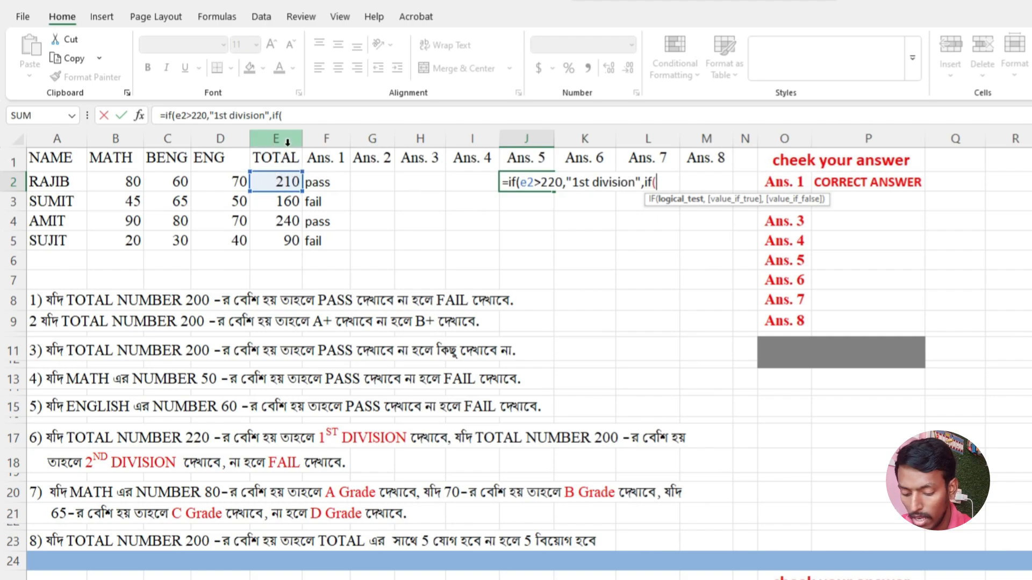
pyautogui.write('e2')
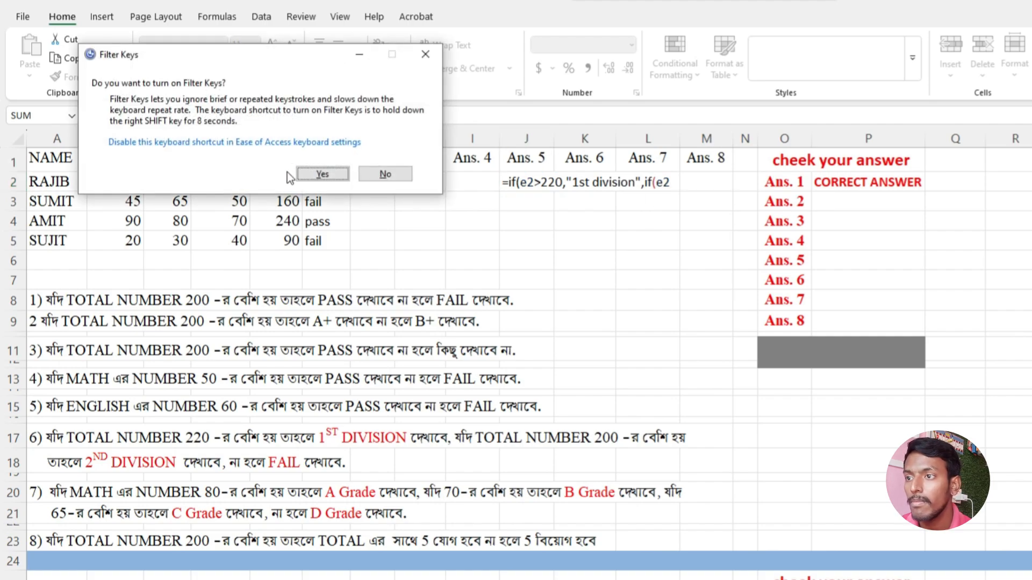
pyautogui.click(386, 174)
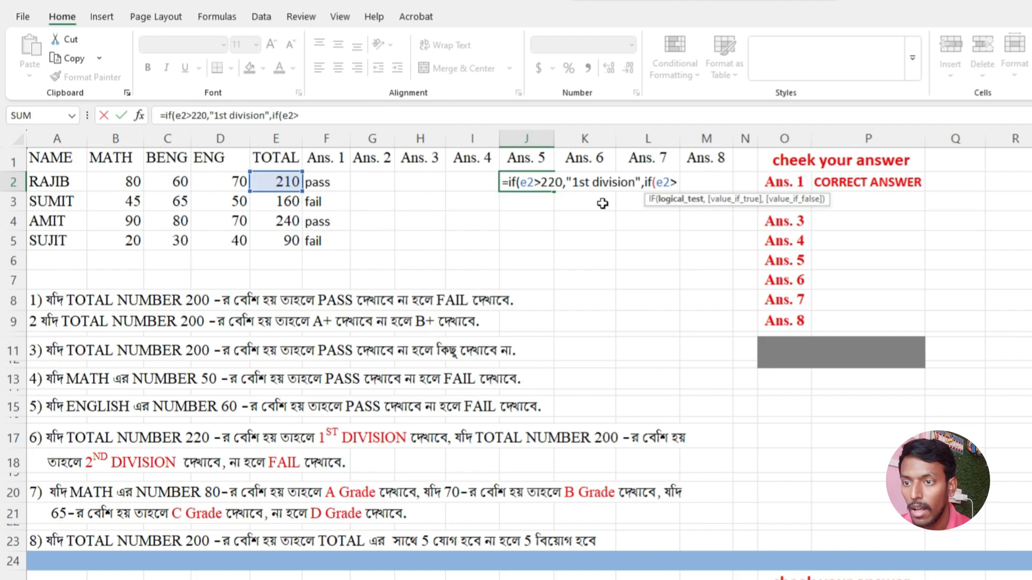
pyautogui.write('200')
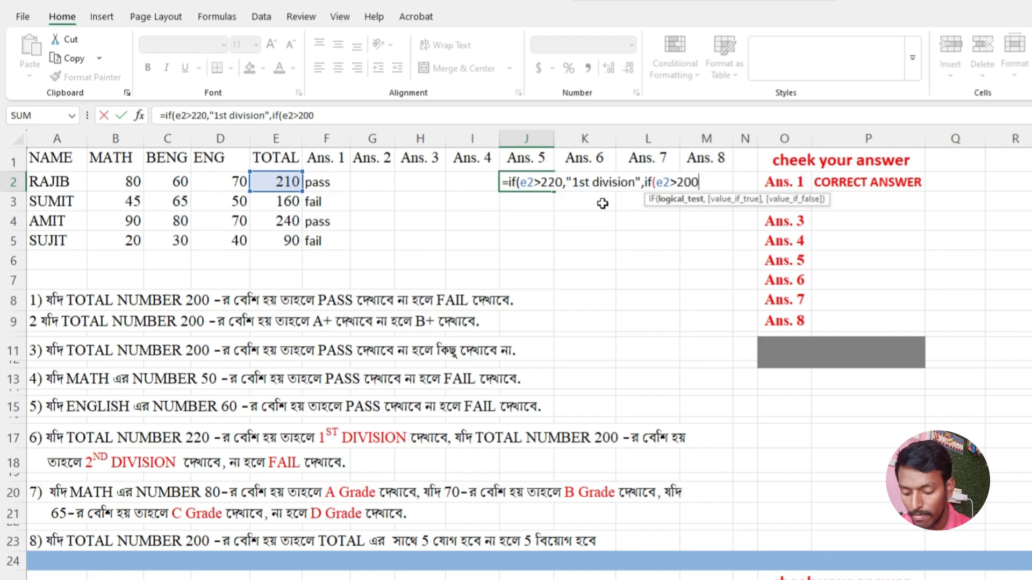
pyautogui.write(',')
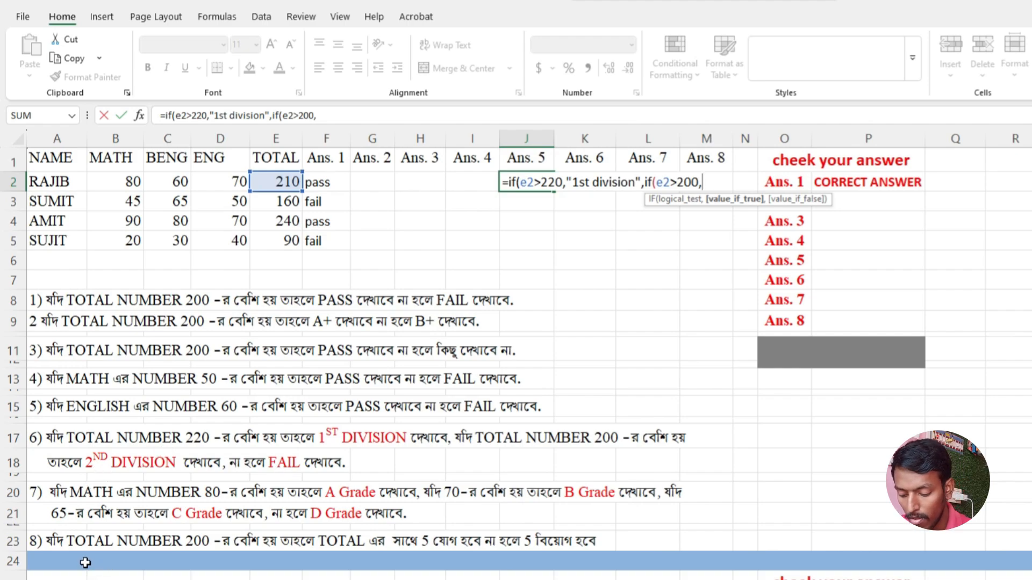
pyautogui.write('2nd division')
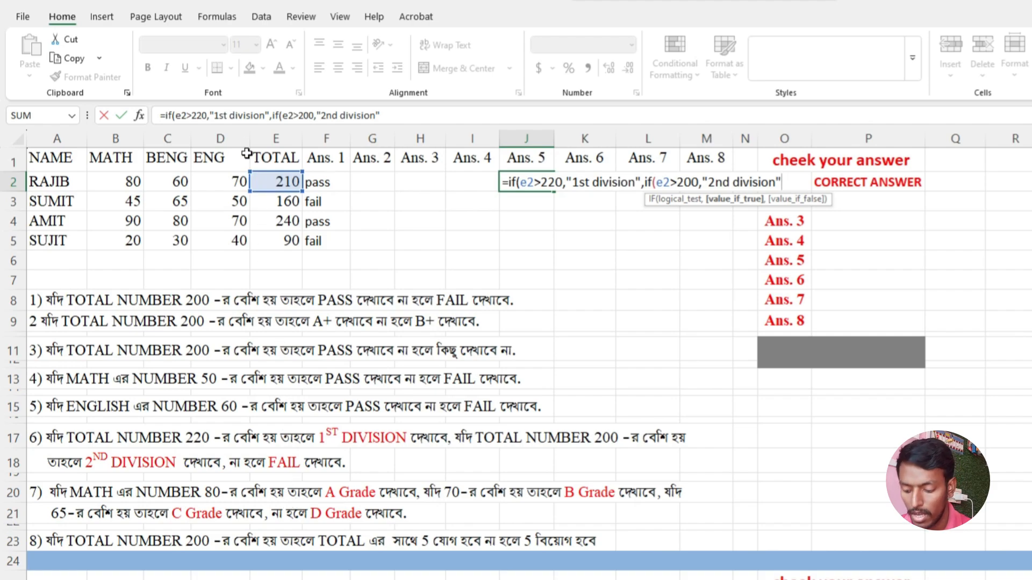
pyautogui.write(',')
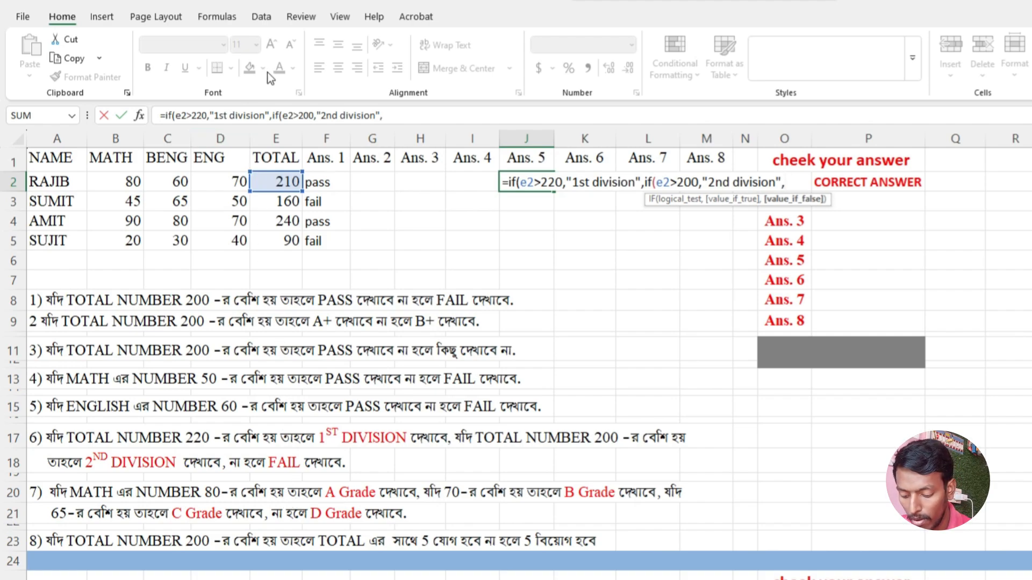
pyautogui.write('"fail"')
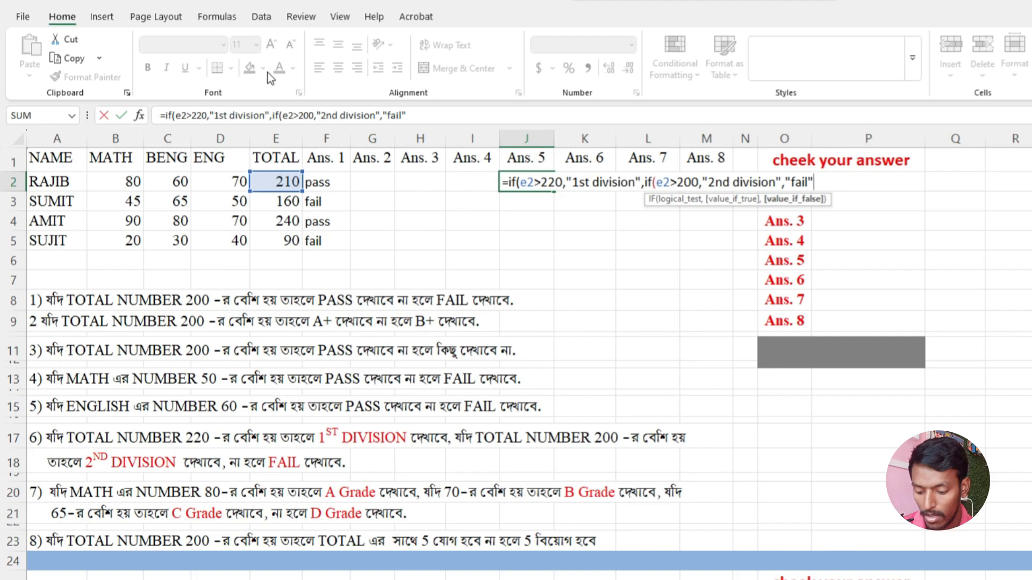
pyautogui.write(')')
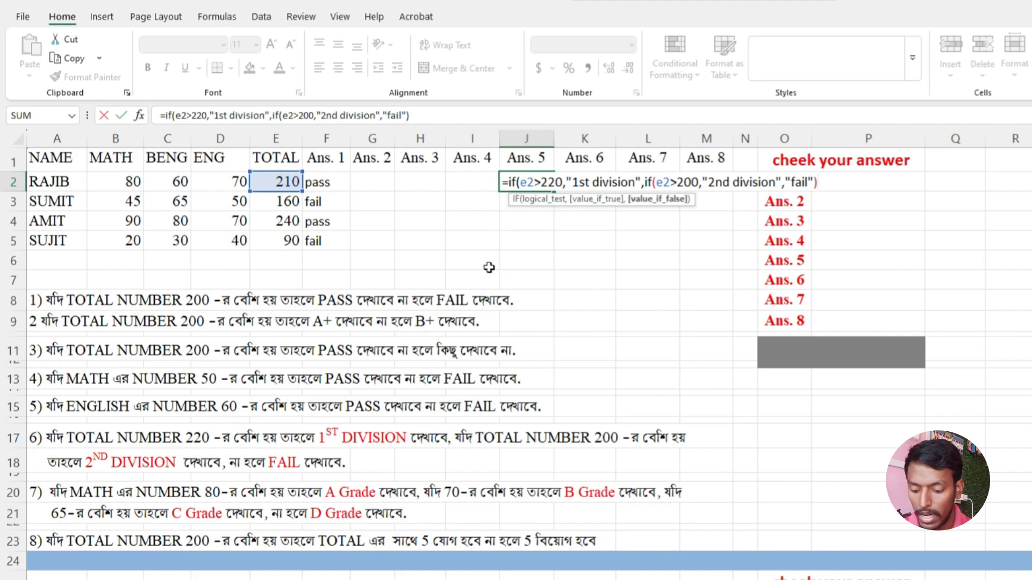
pyautogui.press('Return')
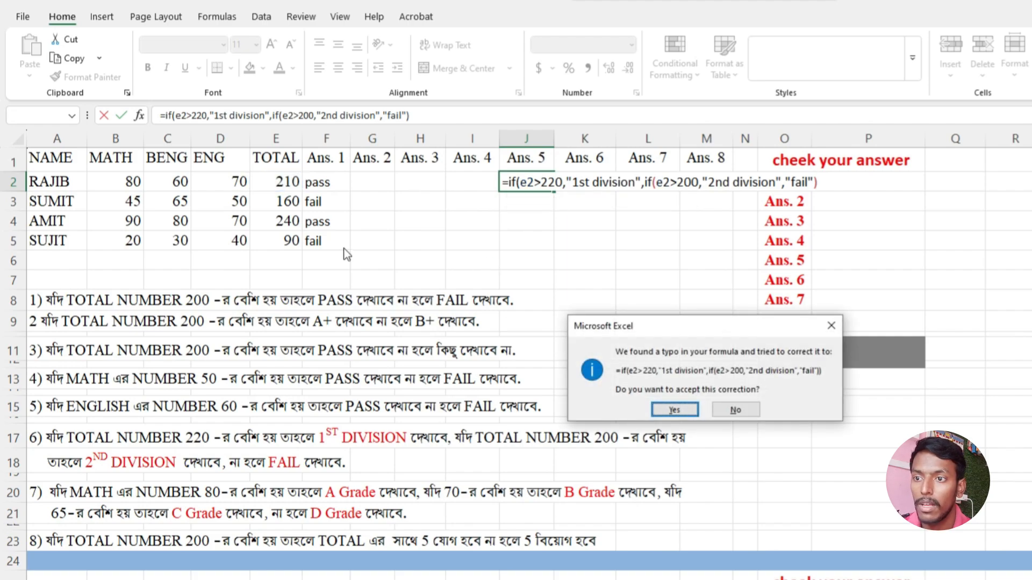
pyautogui.click(683, 411)
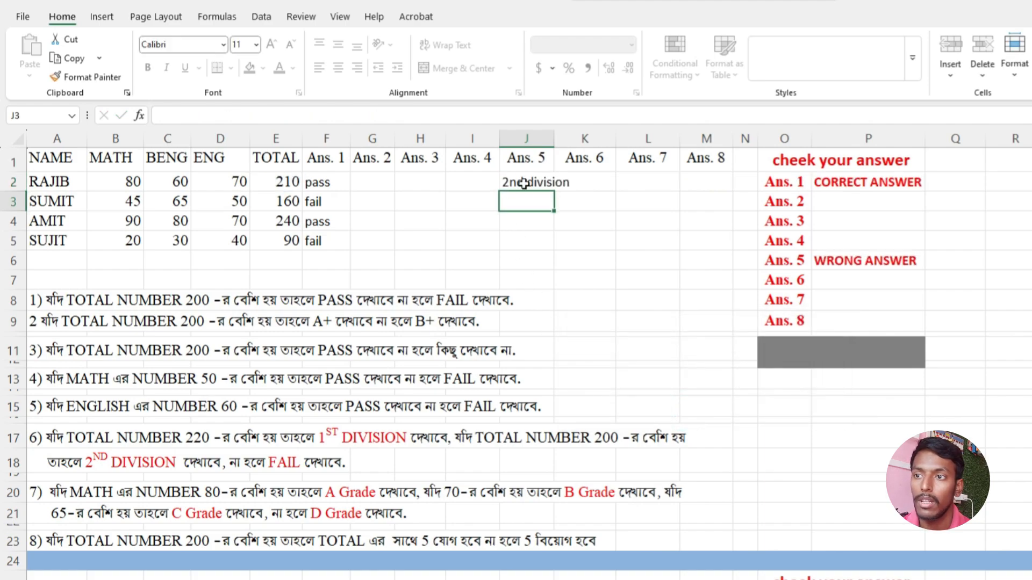
# - Fill the nested IF formula from J2 down through J5
pyautogui.click(524, 183)
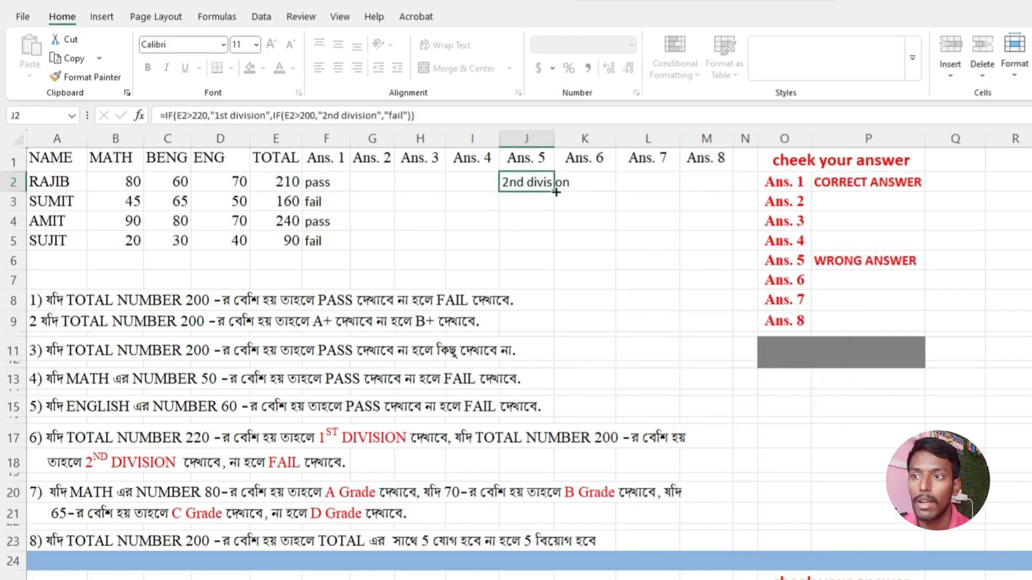
pyautogui.moveTo(554, 192); pyautogui.dragTo(548, 253)
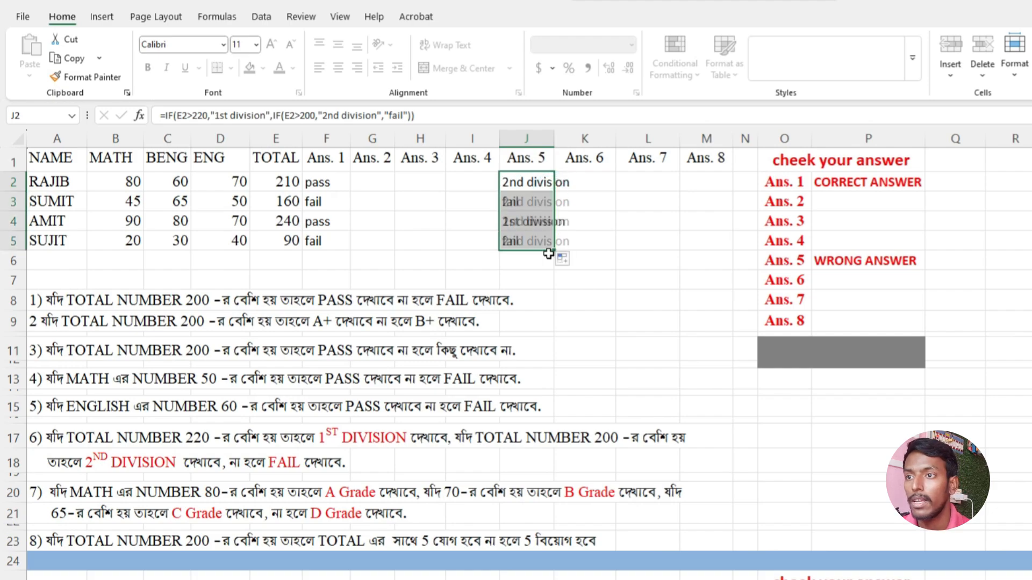
pyautogui.click(527, 183)
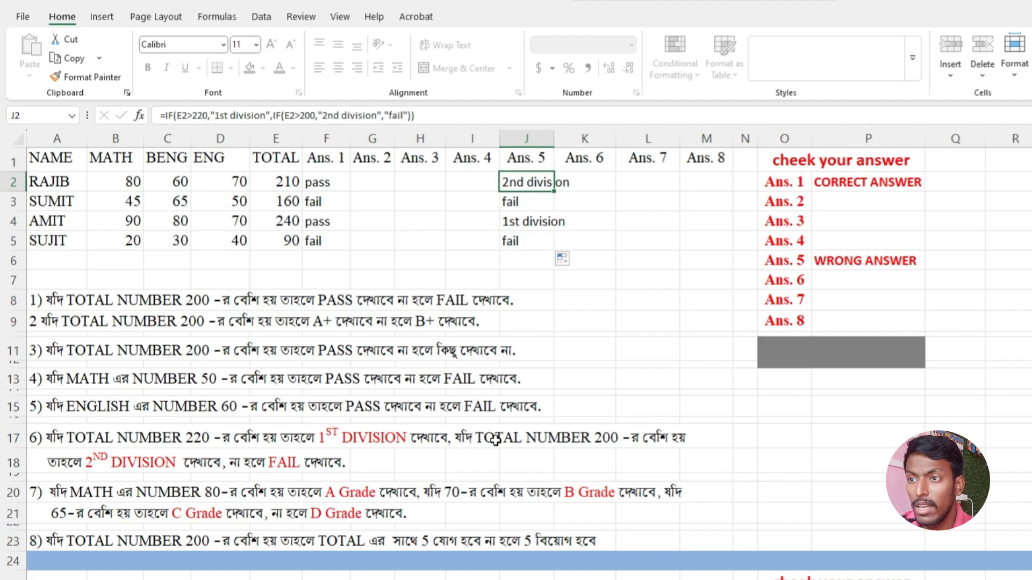
# - Clear the old answers from E27:G29 in the designation and basic pay table
pyautogui.scroll(-7, 473, 425)
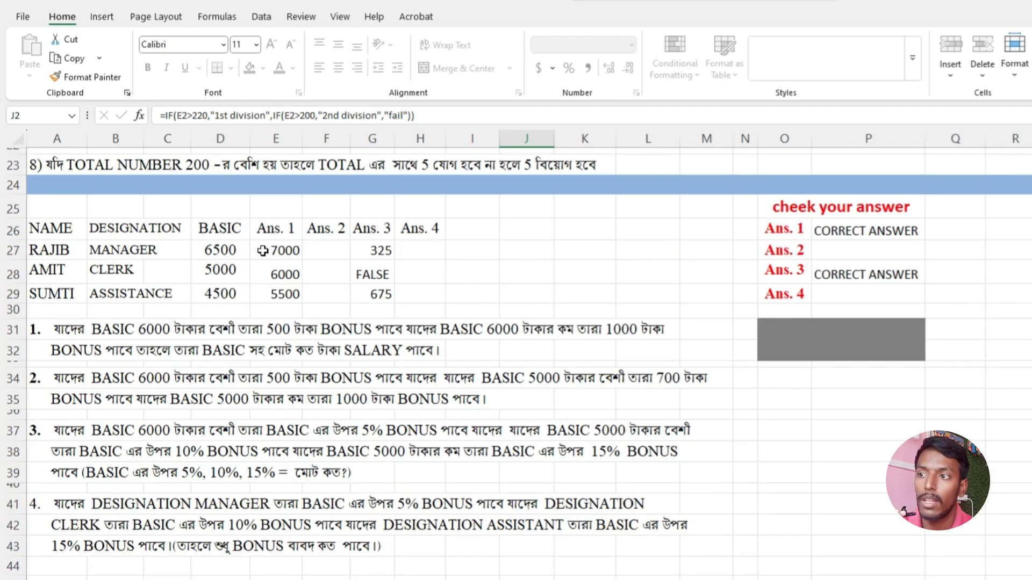
pyautogui.moveTo(263, 252); pyautogui.dragTo(376, 295)
pyautogui.press('Delete')
pyautogui.click(404, 258)
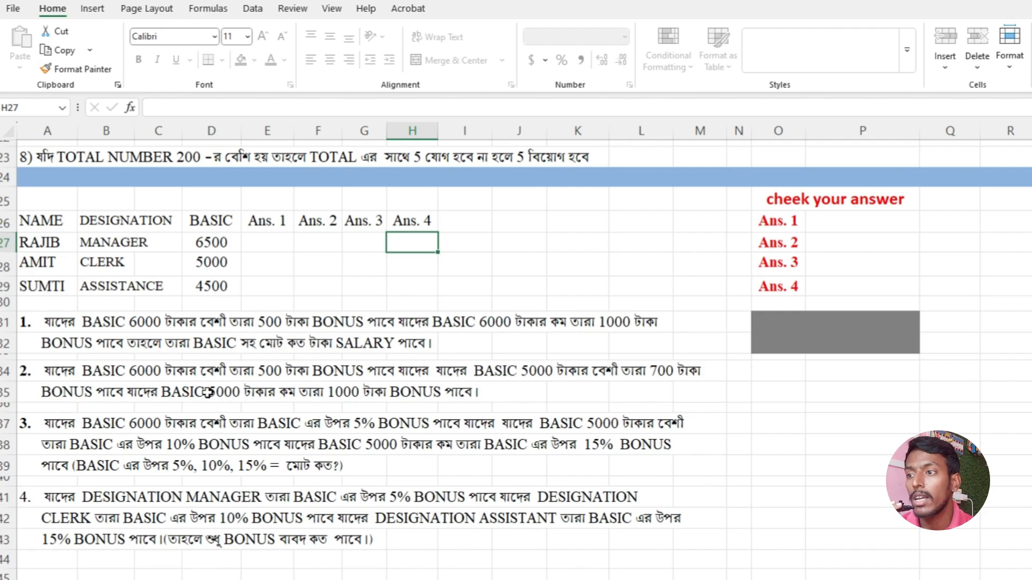
# - Start a formula in E27 under Ans. 1 that tests D27>6000 and returns D27+500 when true
pyautogui.click(266, 243)
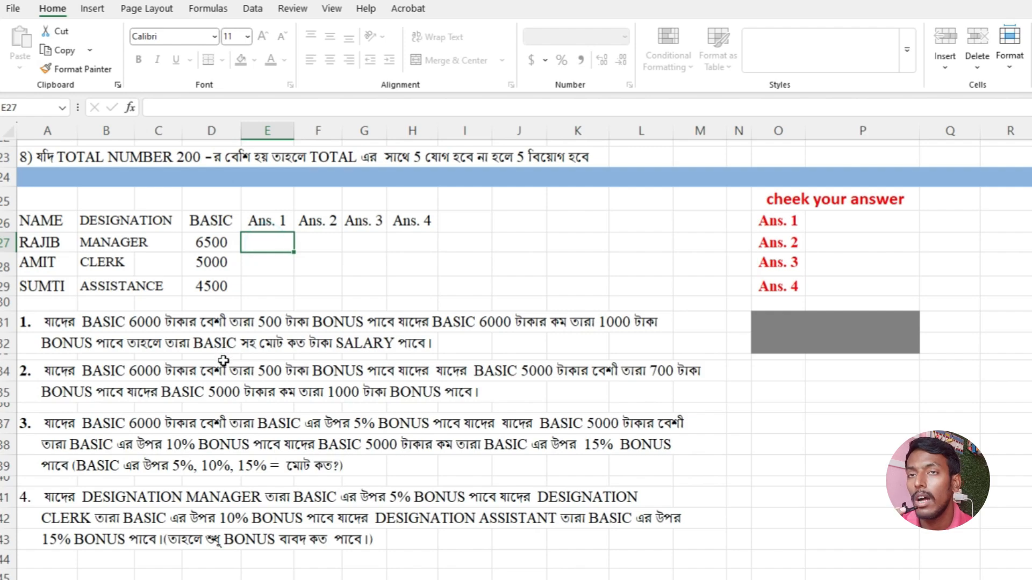
pyautogui.write('=')
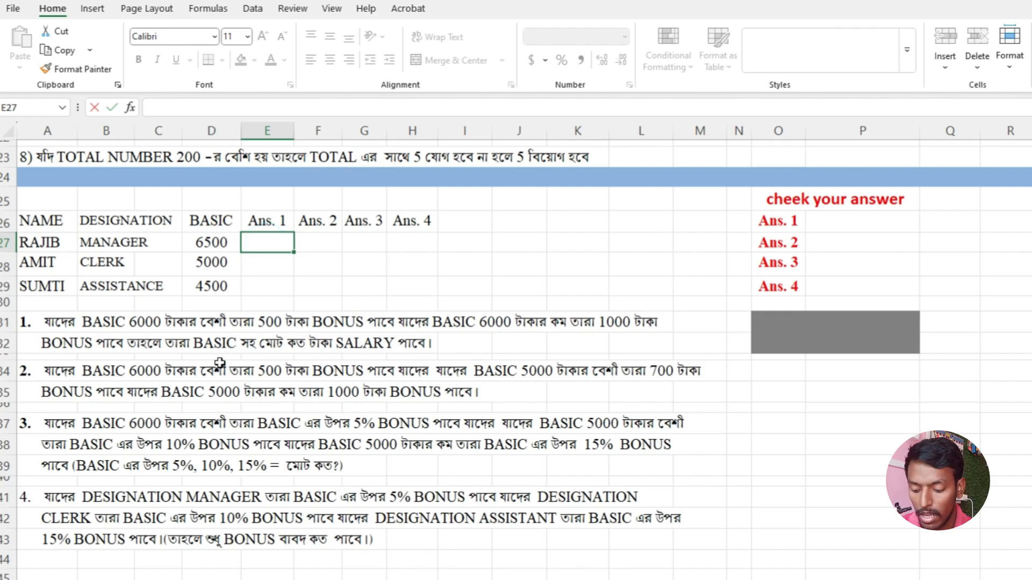
pyautogui.write('if')
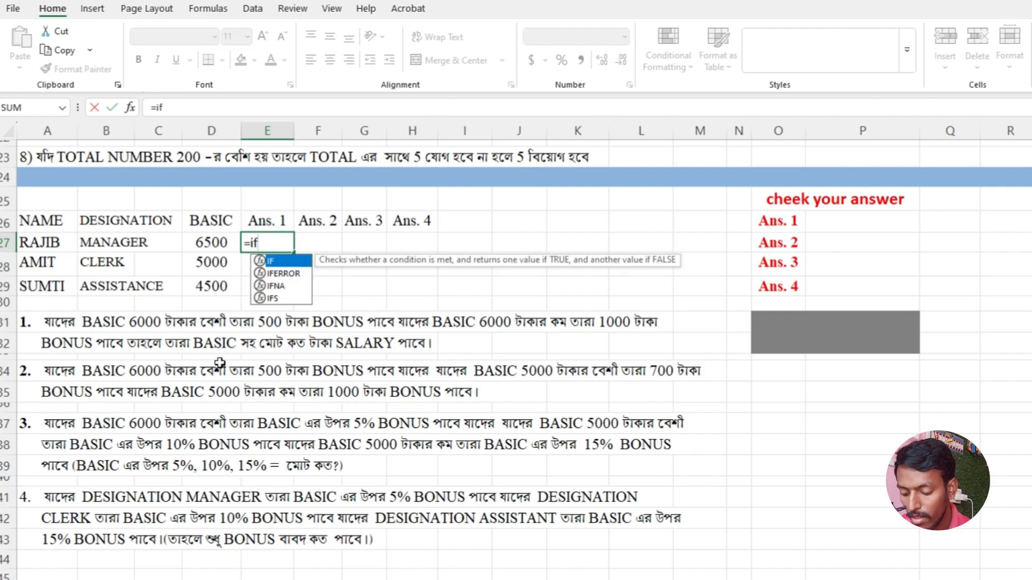
pyautogui.write('(')
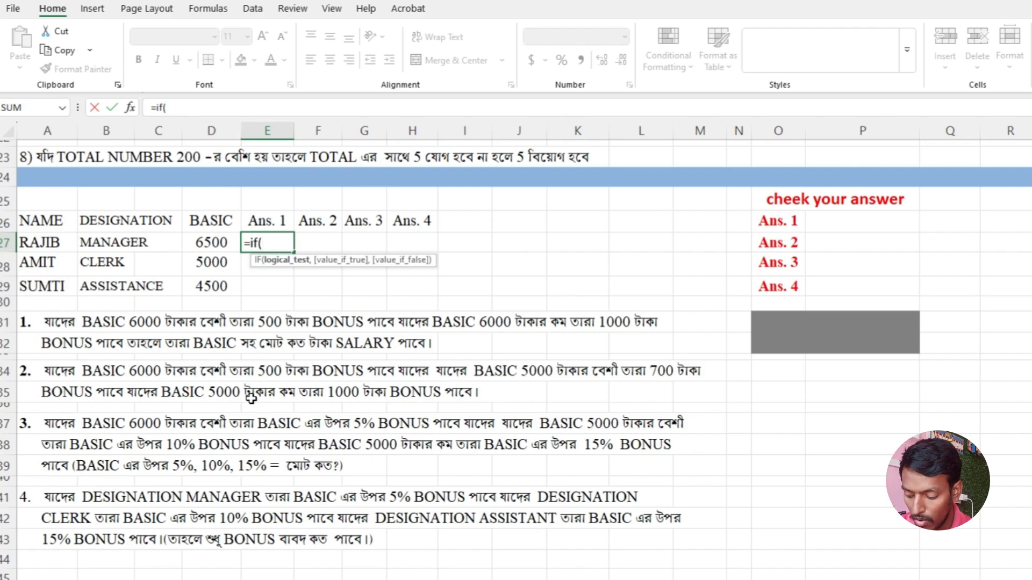
pyautogui.write('d27')
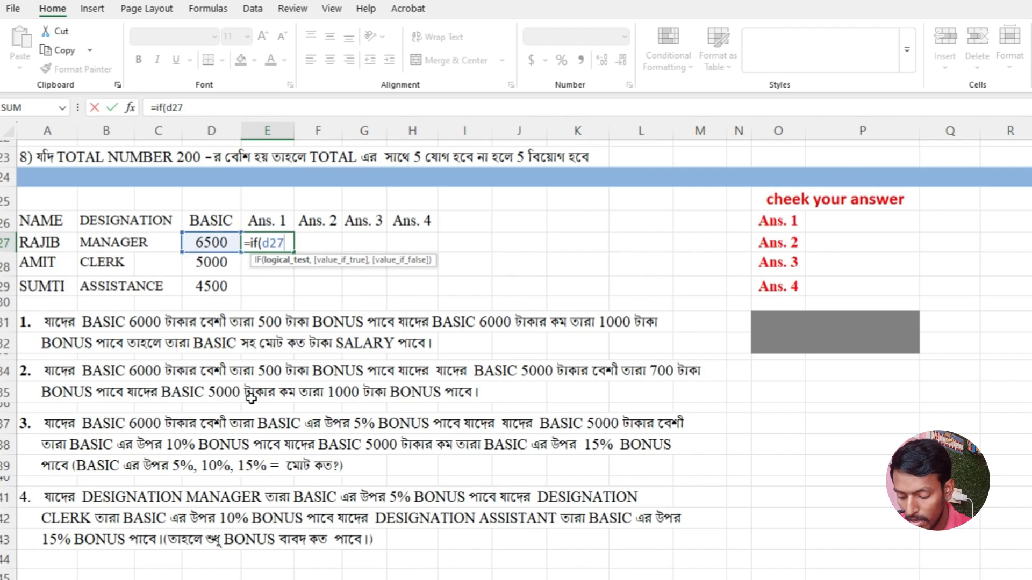
pyautogui.write('>')
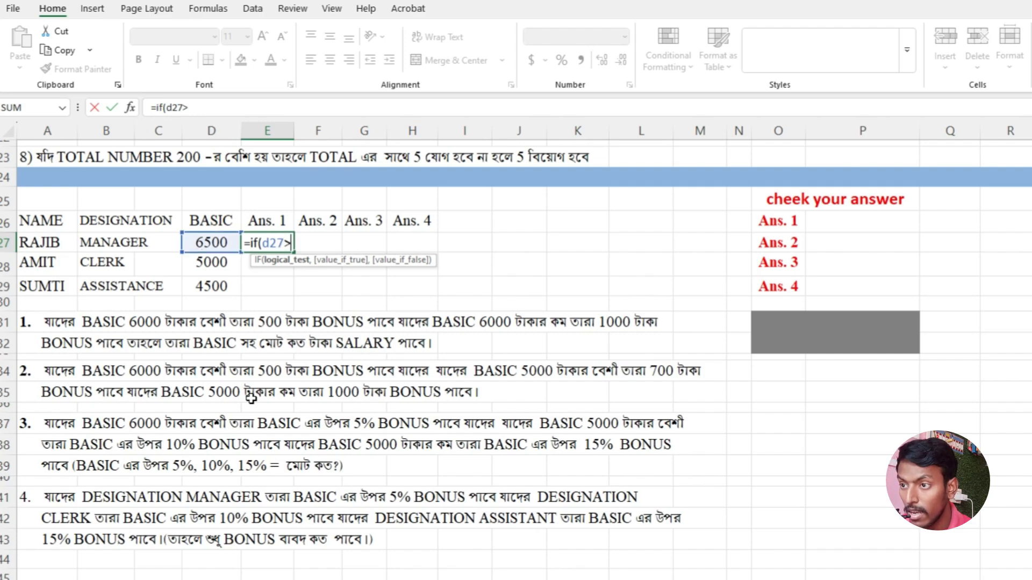
pyautogui.write('6000')
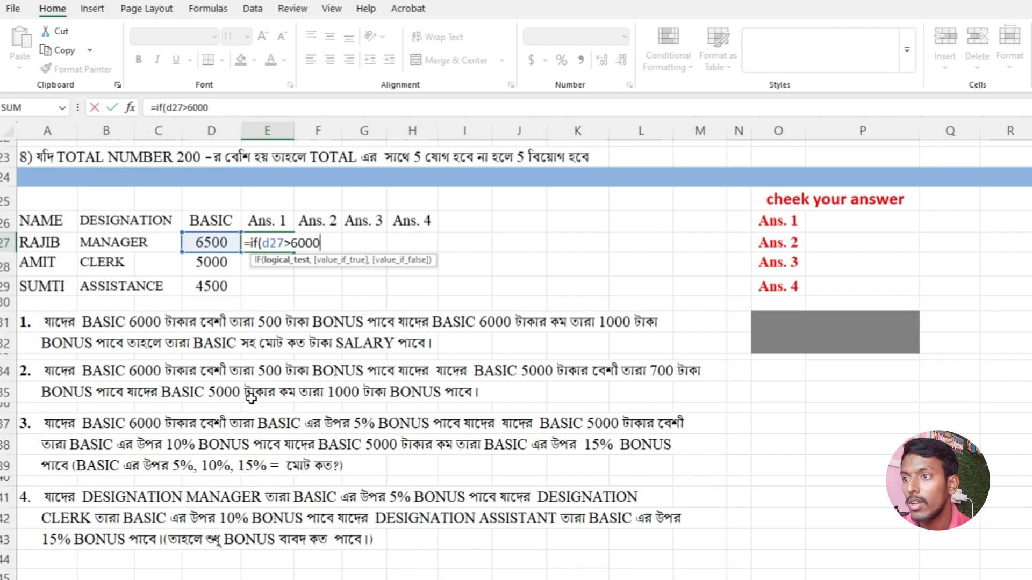
pyautogui.write(',')
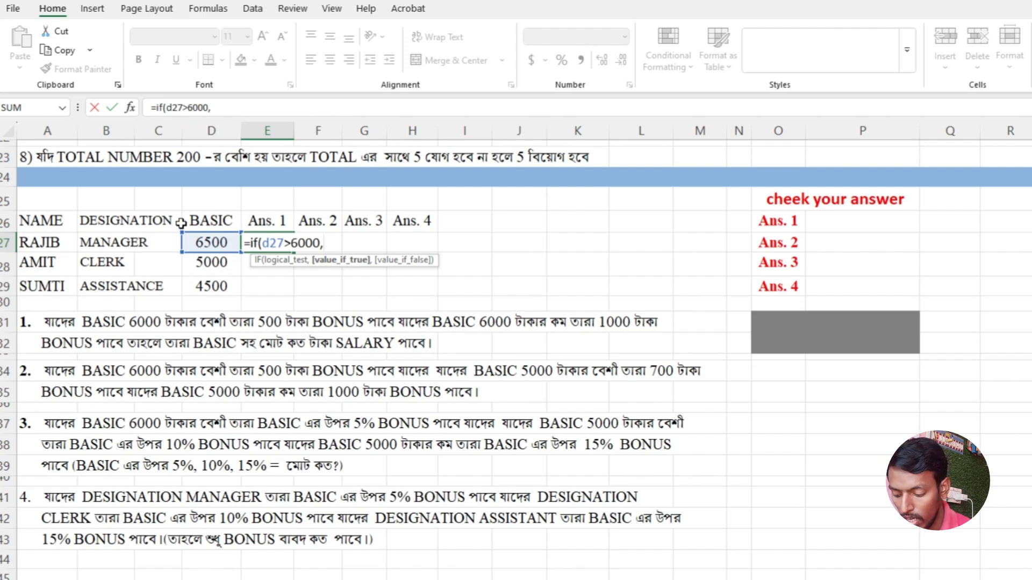
pyautogui.write('d27')
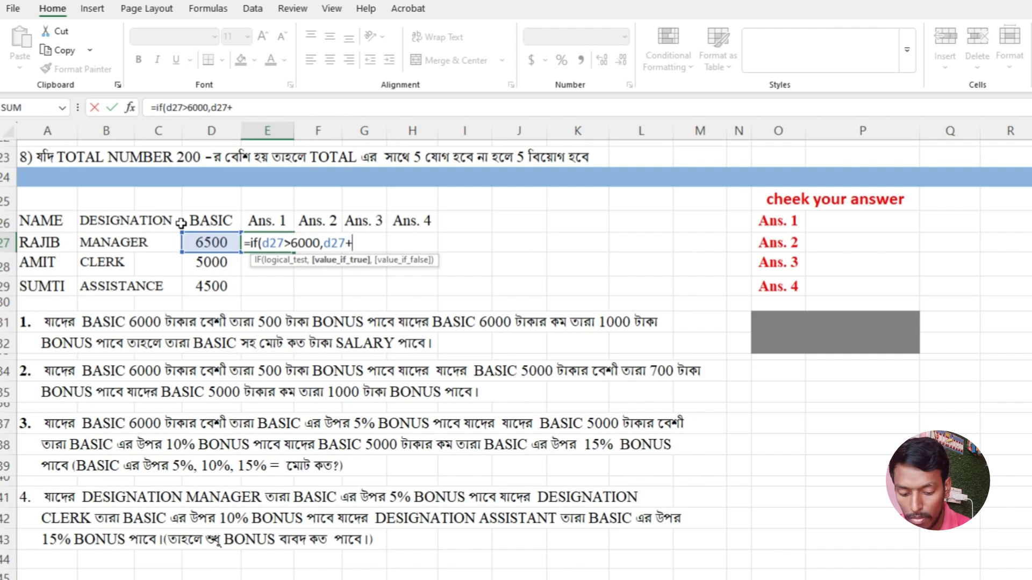
pyautogui.write('+500')
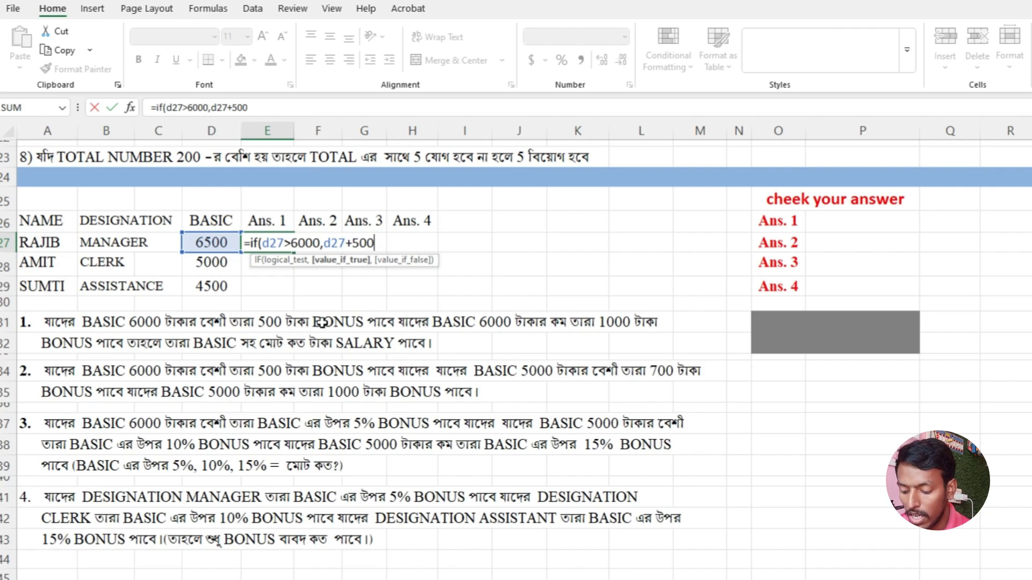
# - Nest IF(D27<6000,D27+1000) as the false value of the E27 formula and accept the proposed closing-bracket correction
pyautogui.write(',')
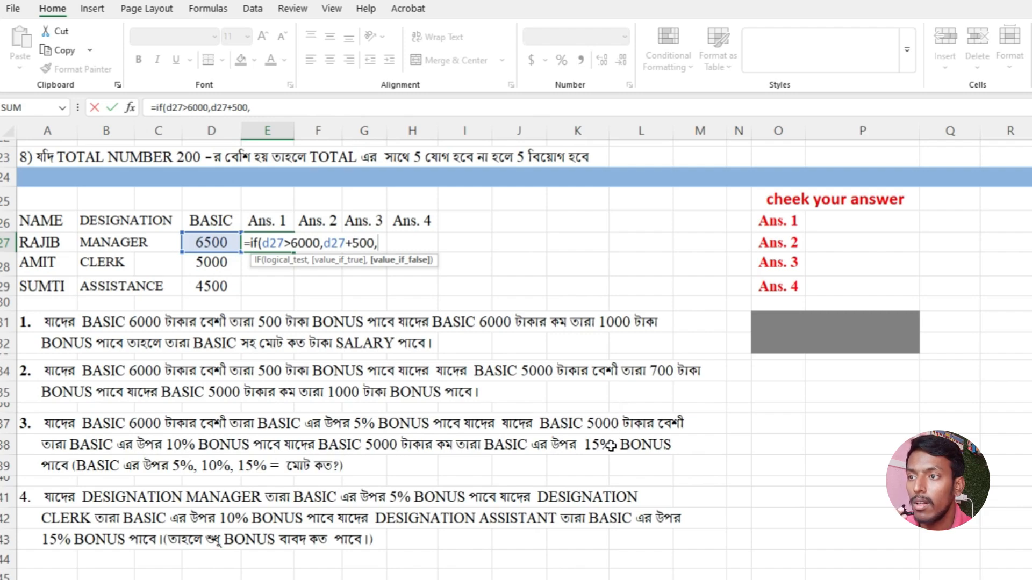
pyautogui.write('if')
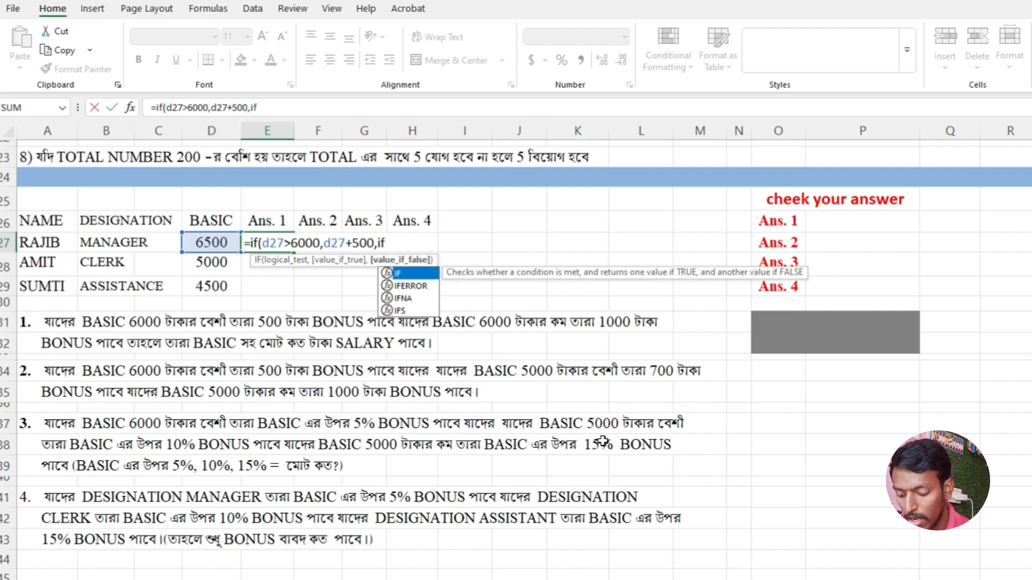
pyautogui.write('(')
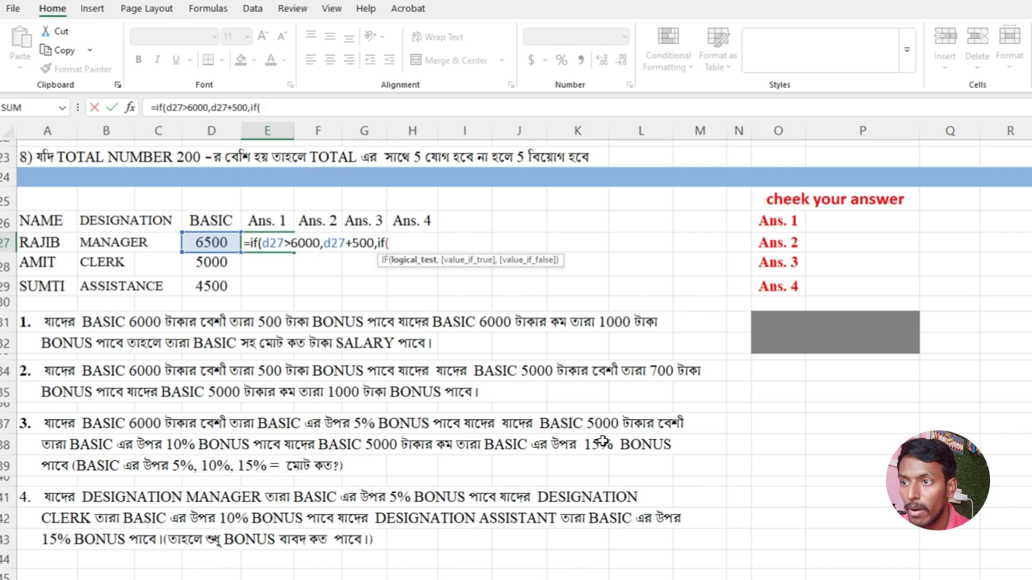
pyautogui.write('d')
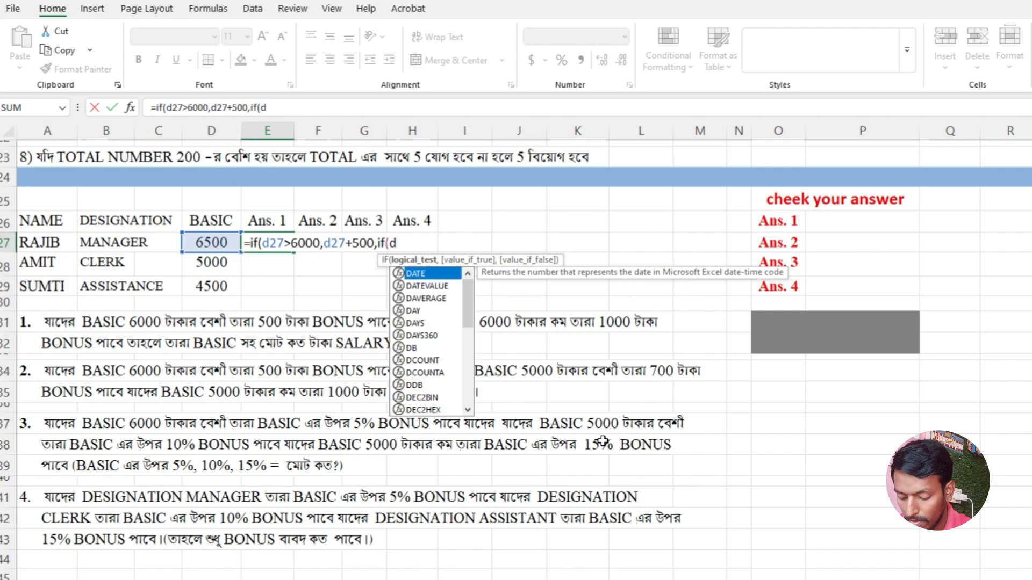
pyautogui.write('27')
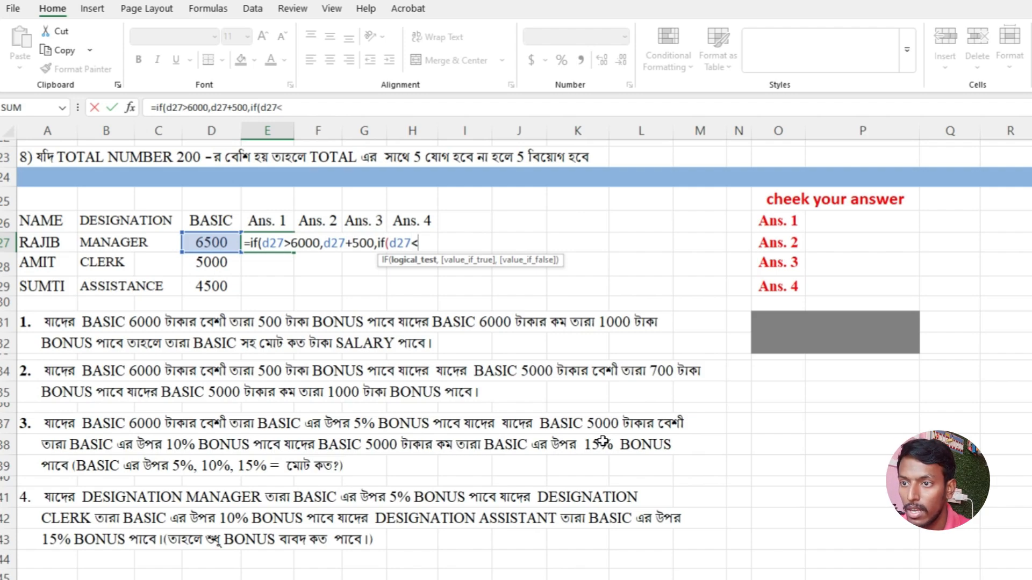
pyautogui.write('<6000')
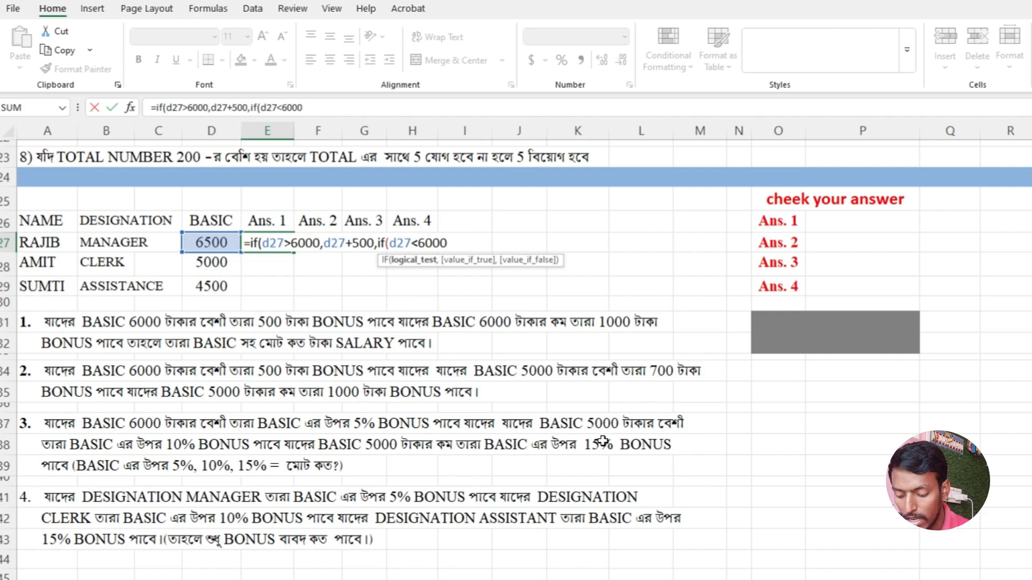
pyautogui.write(',')
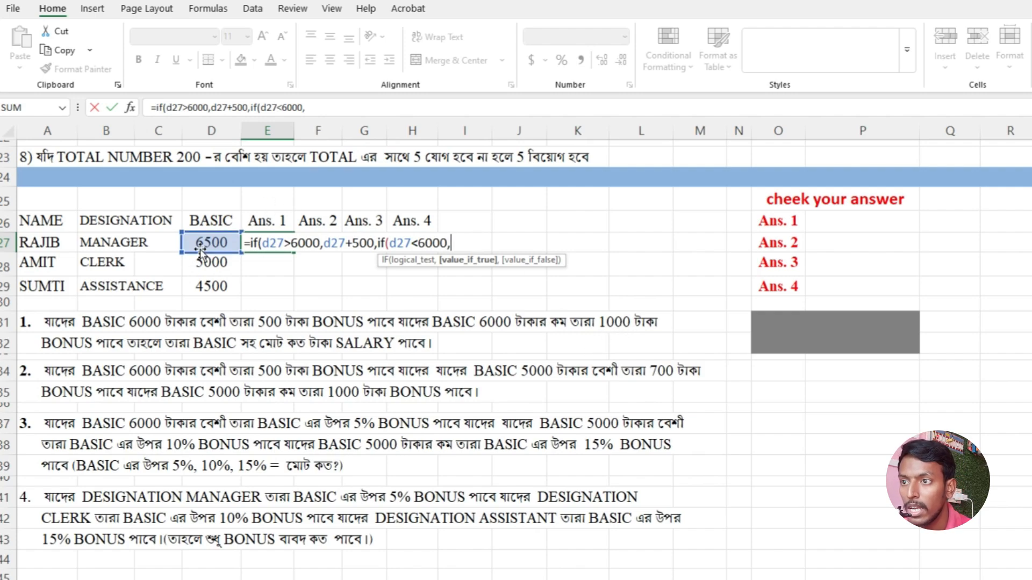
pyautogui.write('d27')
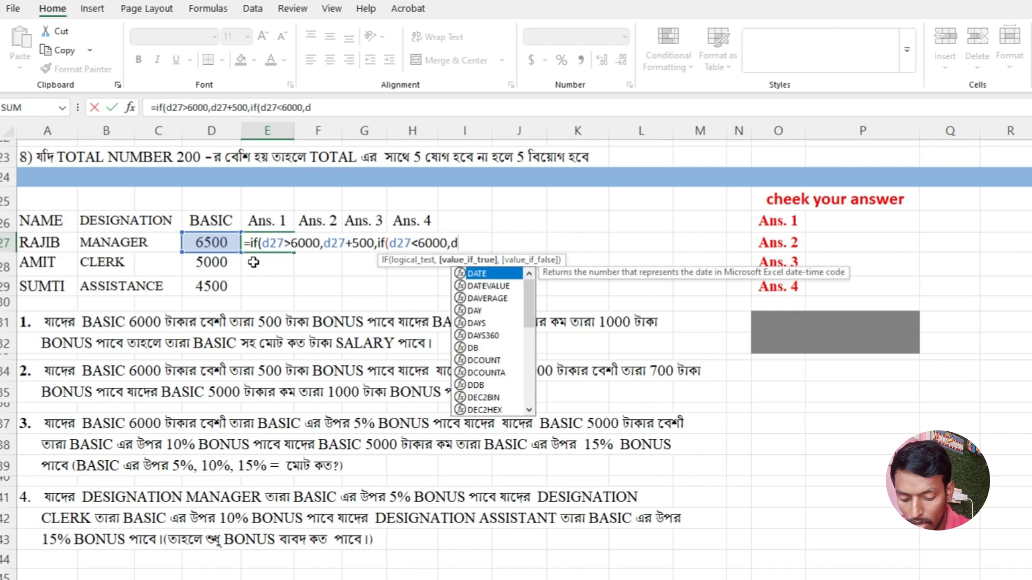
pyautogui.write('+1000')
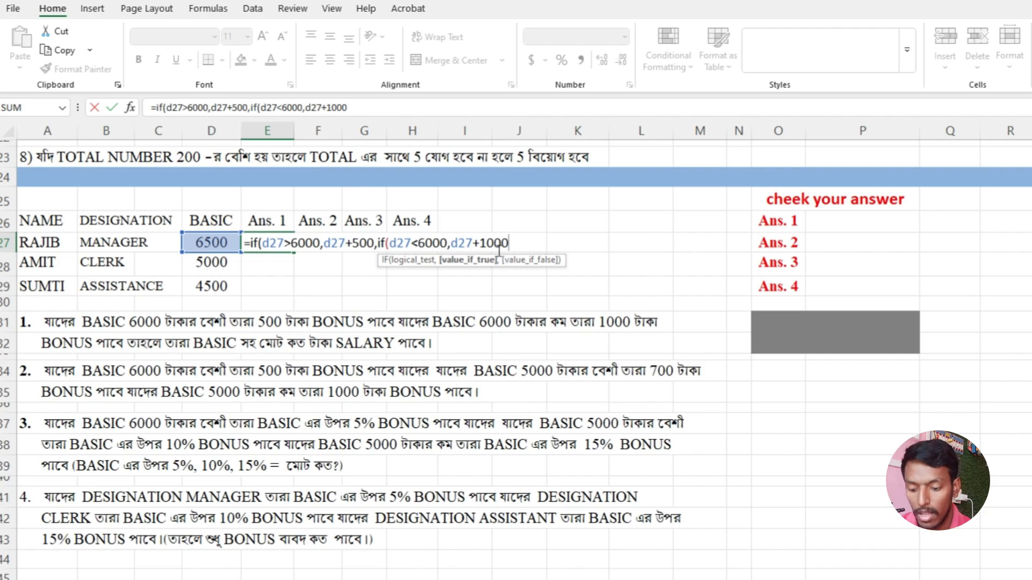
pyautogui.write(')')
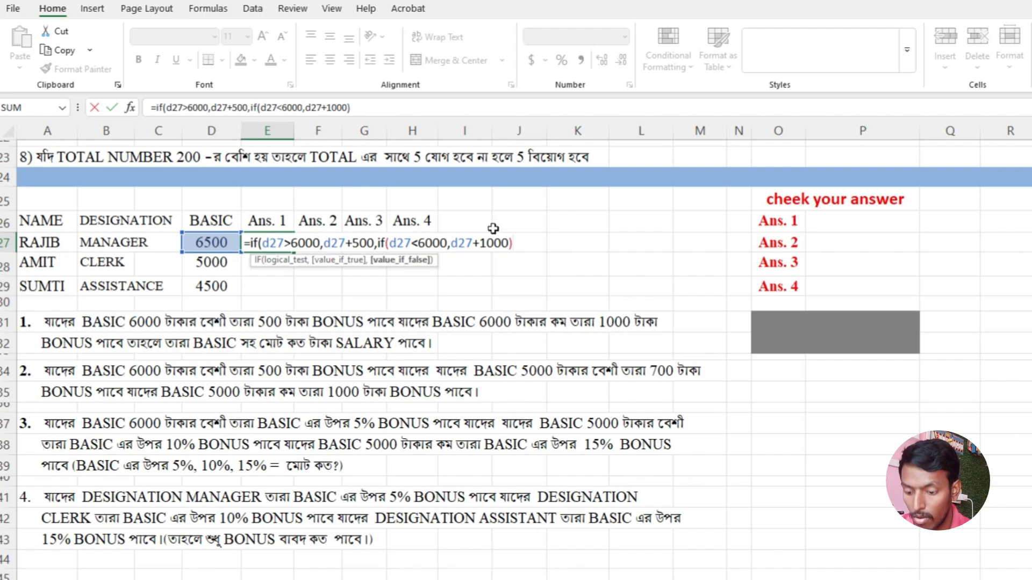
pyautogui.press('Return')
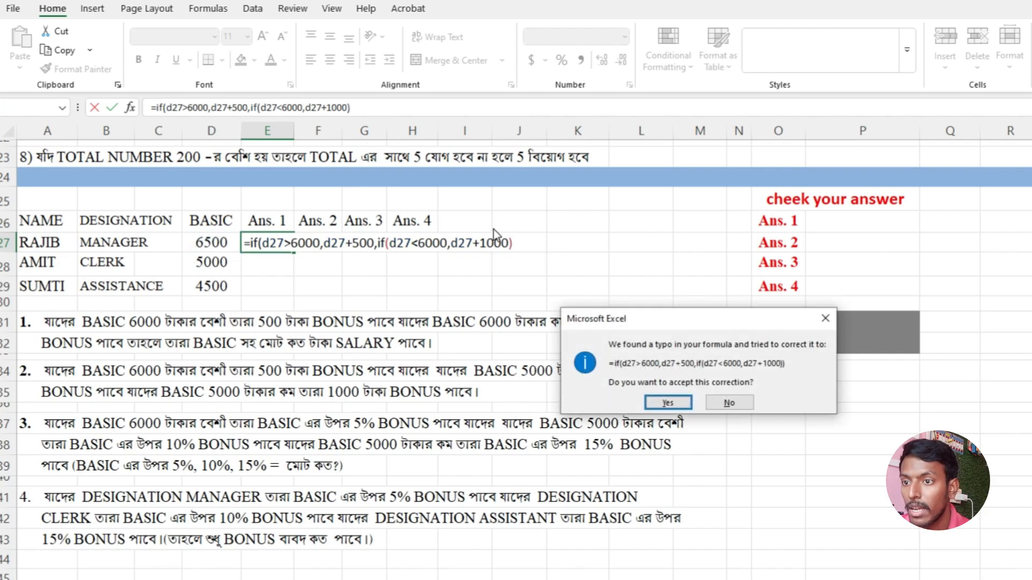
pyautogui.click(666, 403)
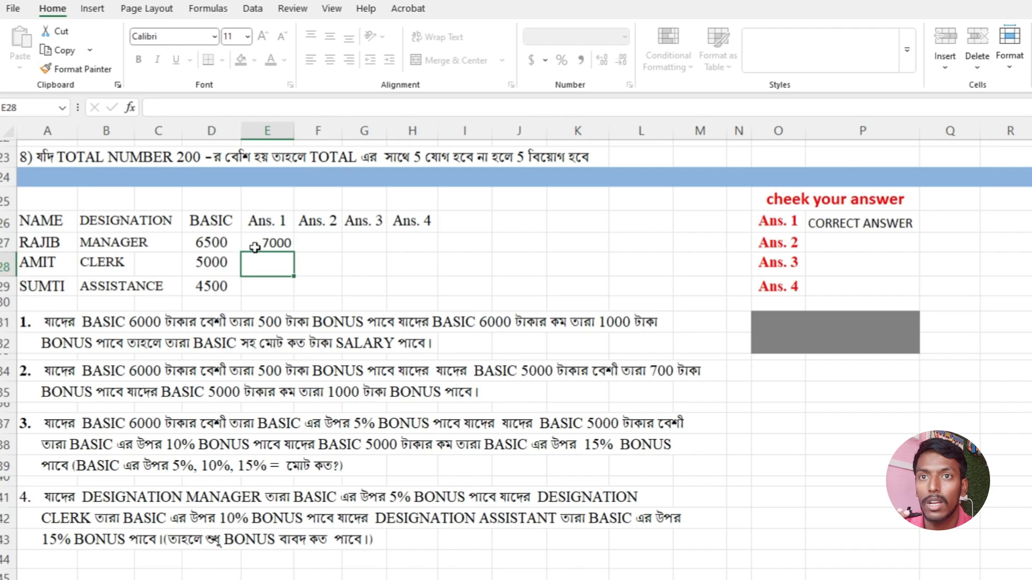
# - Fill the nested IF formula from E27 down through E29
pyautogui.click(257, 245)
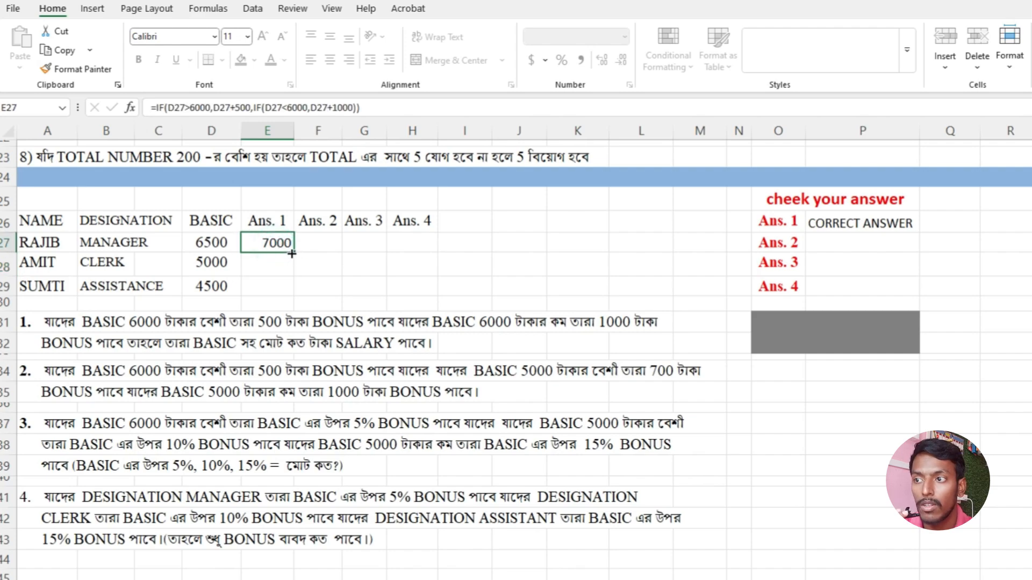
pyautogui.moveTo(292, 253); pyautogui.dragTo(285, 286)
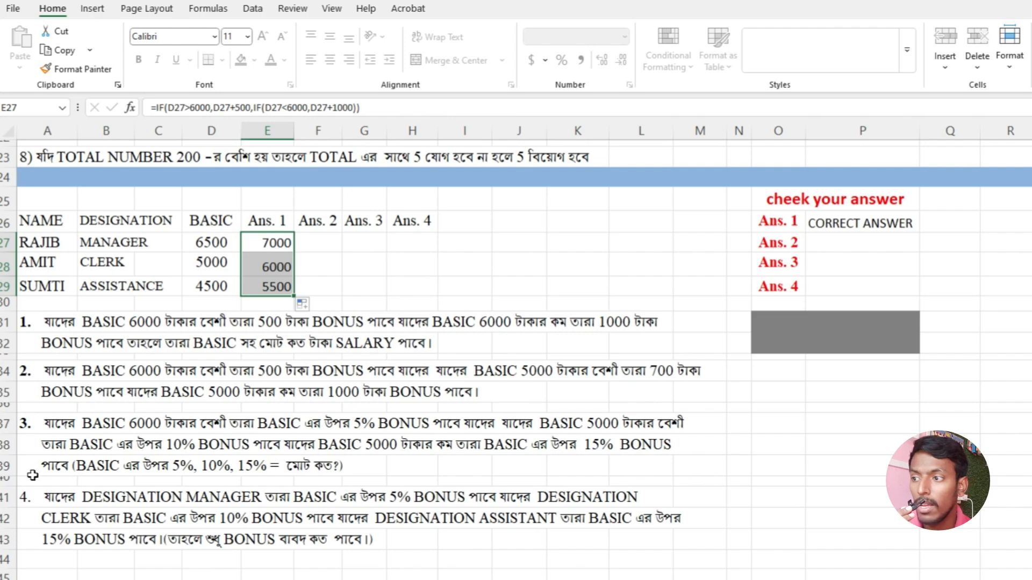
# - Start a formula in H27 under Ans. 4 that tests B27="manager" and returns D27*5% when true
pyautogui.click(423, 243)
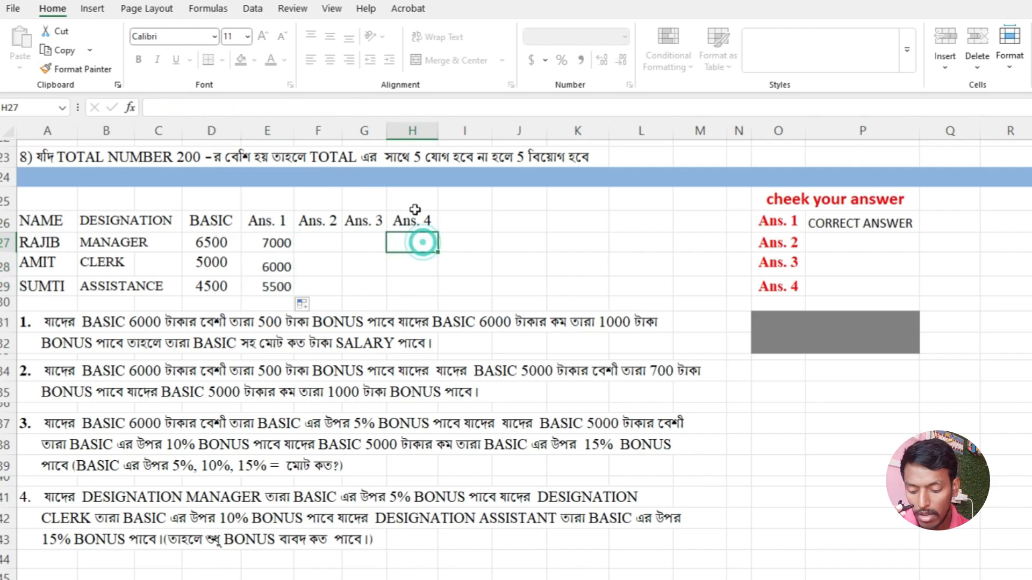
pyautogui.write('=if')
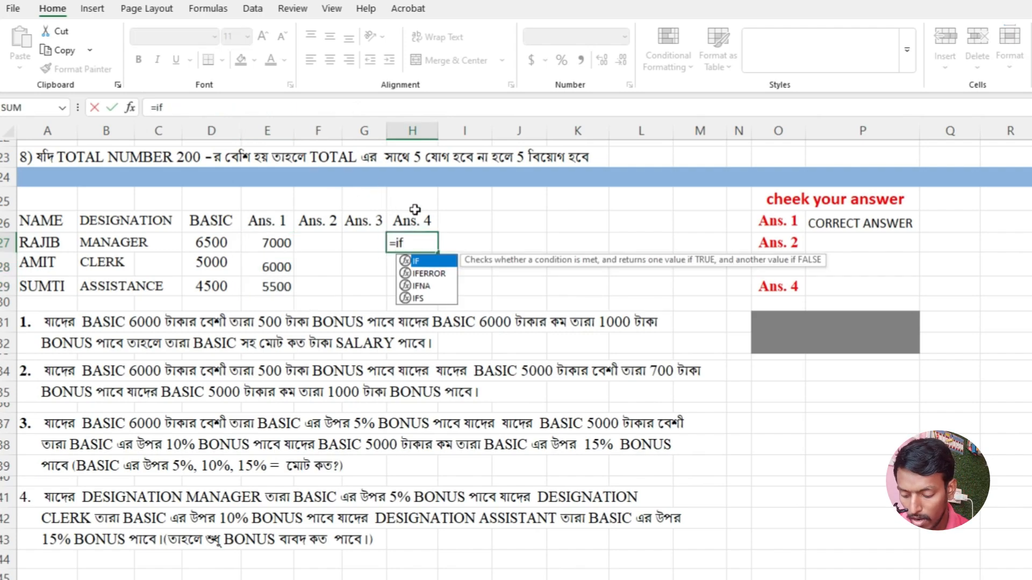
pyautogui.write('(')
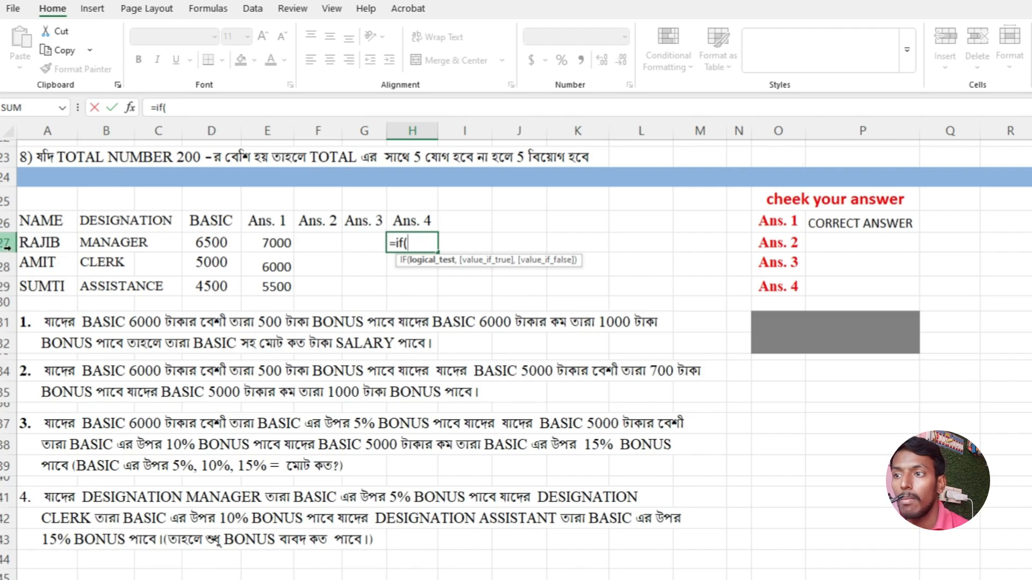
pyautogui.write('b27=')
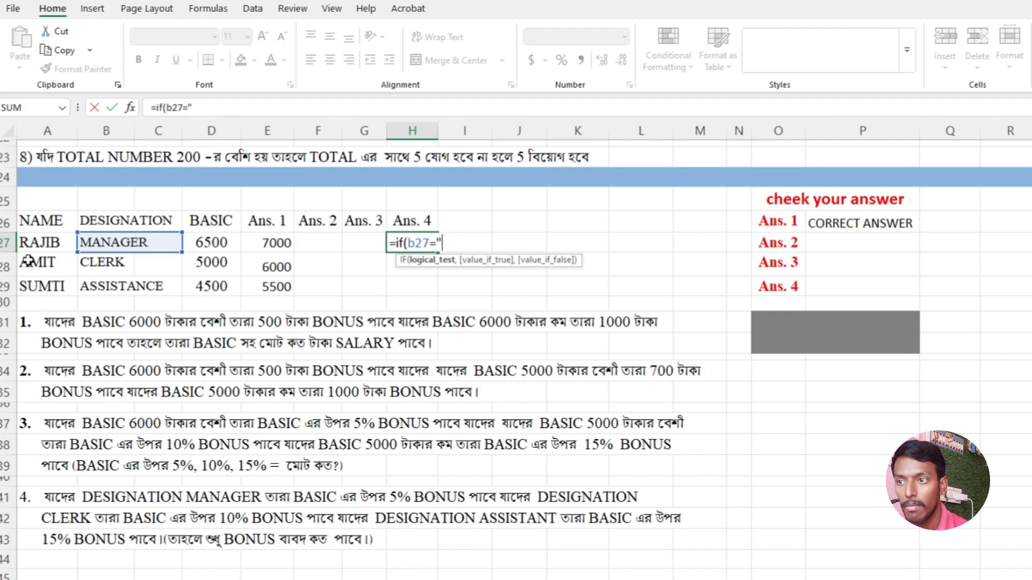
pyautogui.write('manager",')
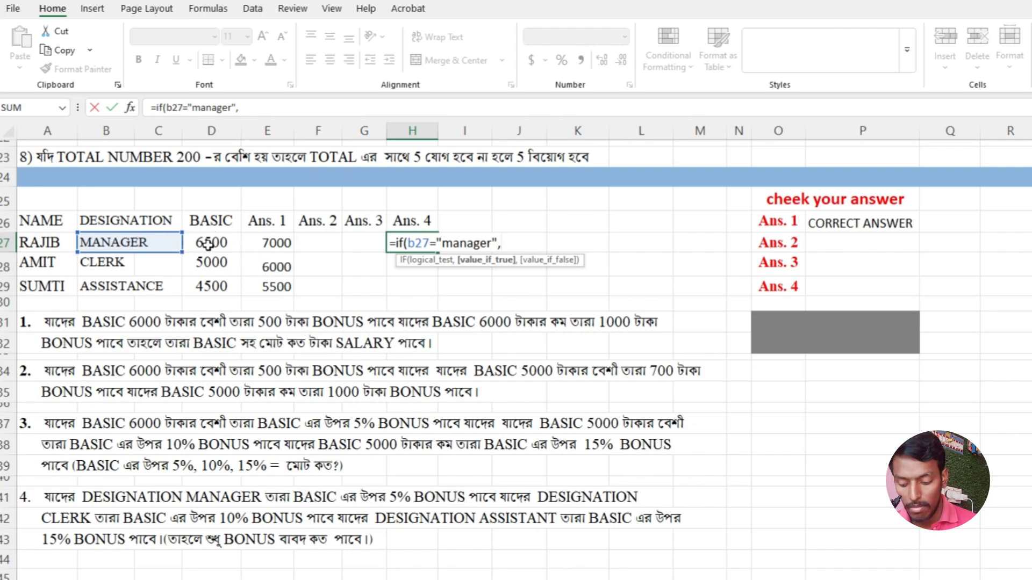
pyautogui.write('d27')
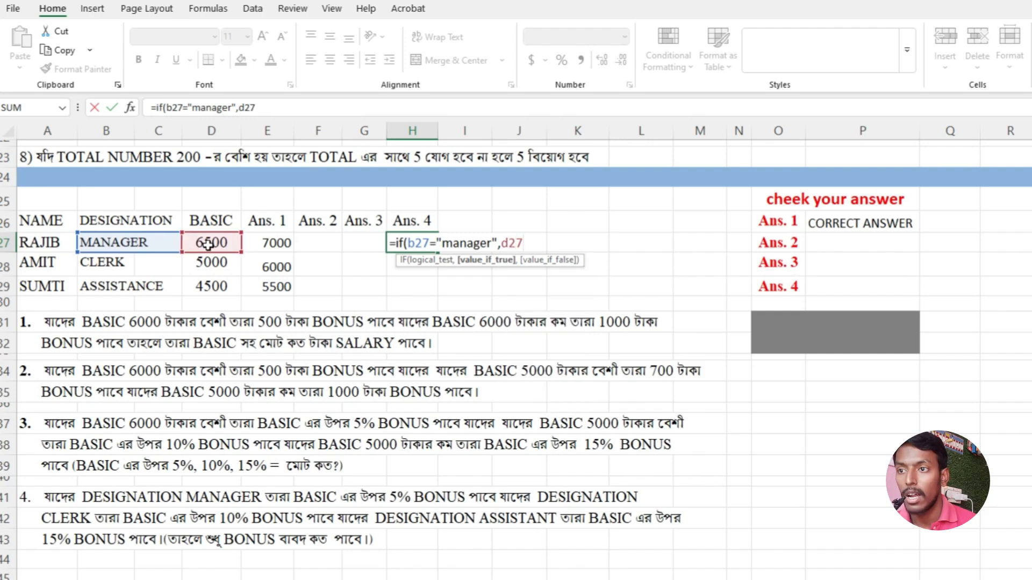
pyautogui.write('*5')
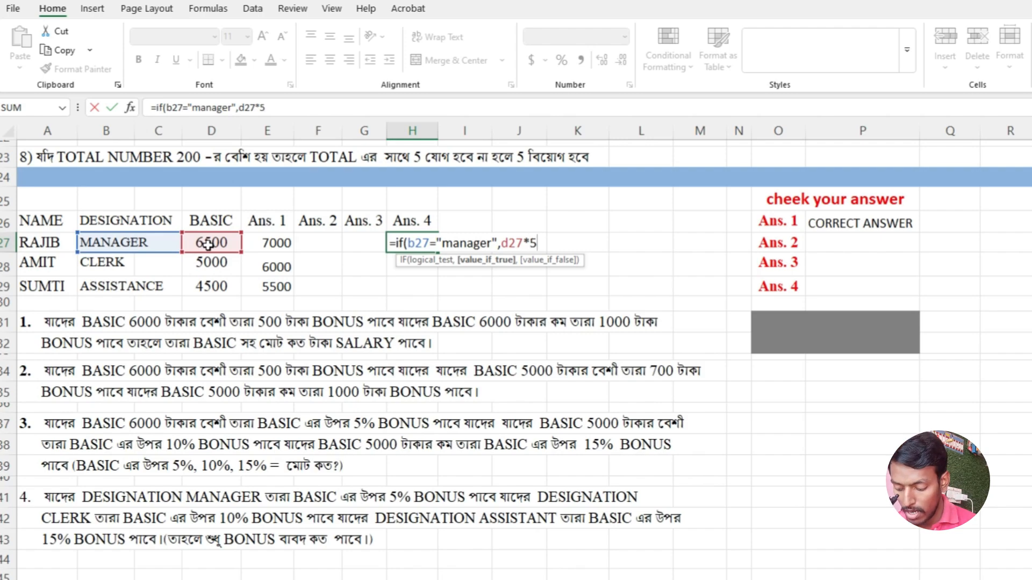
pyautogui.write('%')
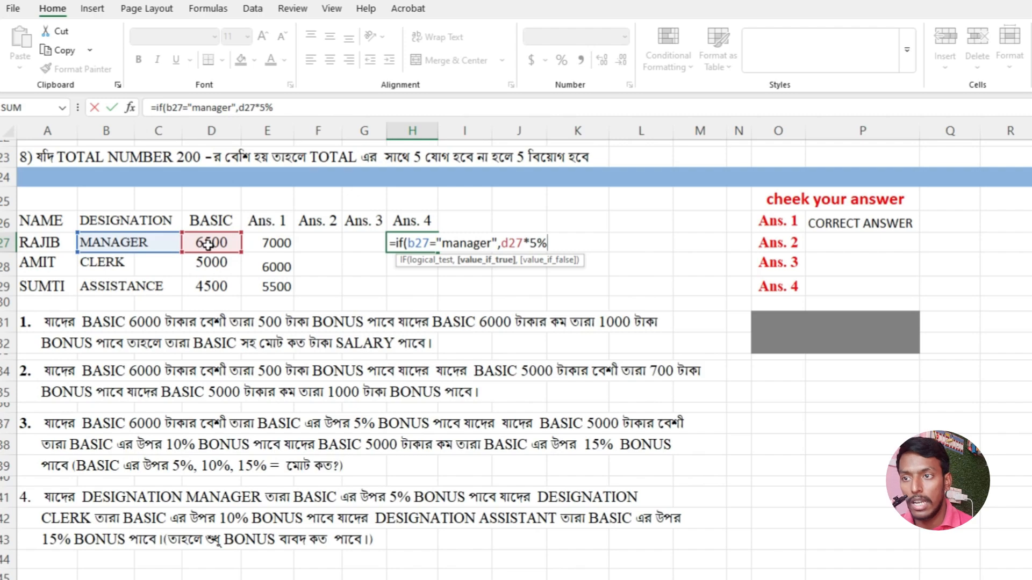
# - Nest a second IF as the false value of the H27 formula, testing D27="clerk" and returning D27*10% when true
pyautogui.write(',')
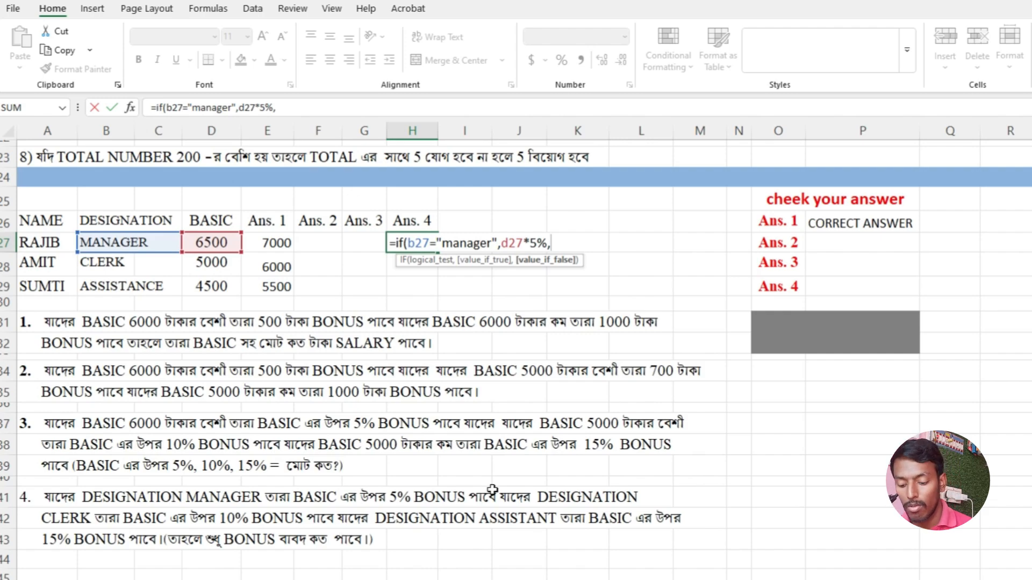
pyautogui.write('i')
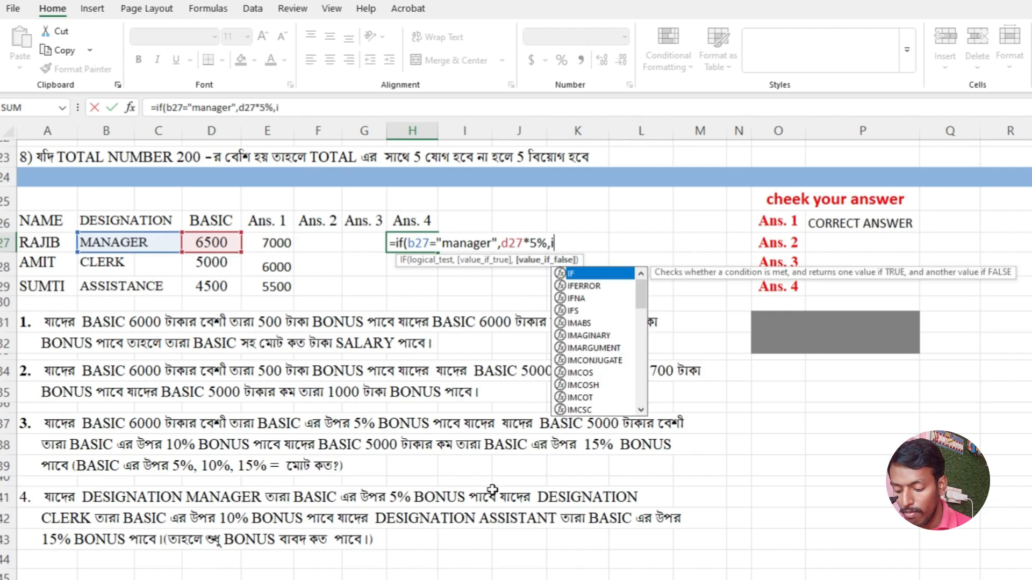
pyautogui.write('f')
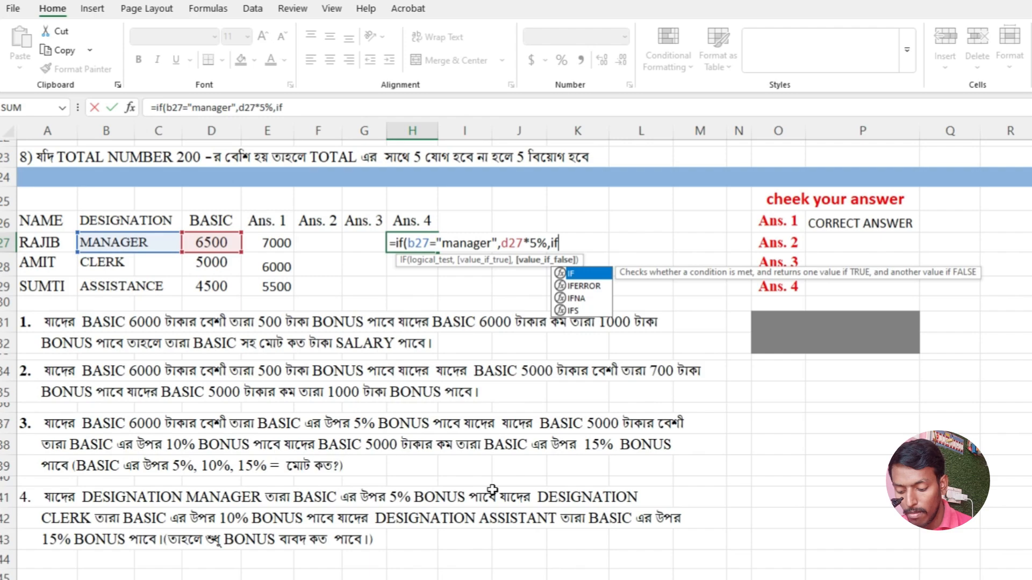
pyautogui.write('(')
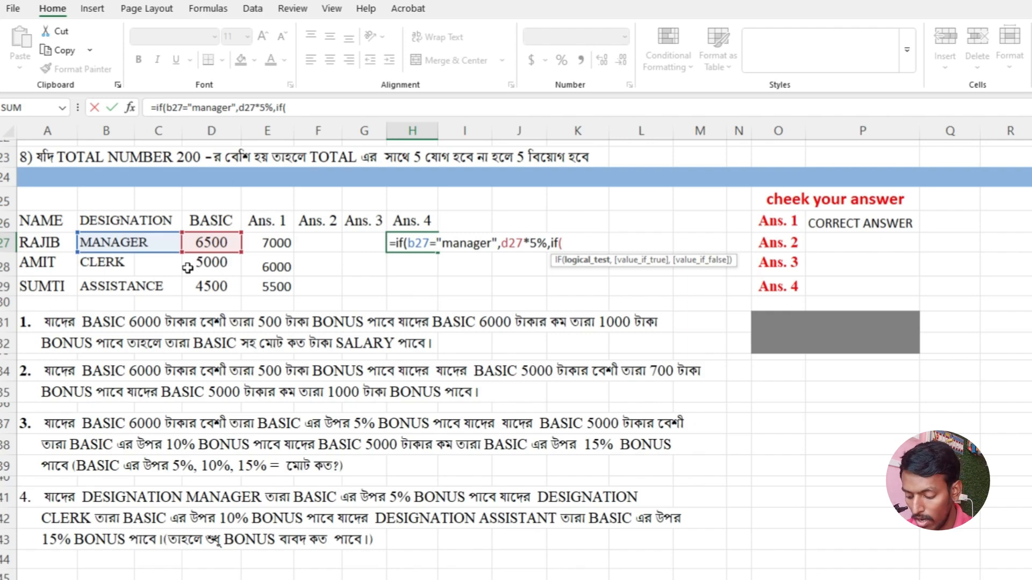
pyautogui.write('d27')
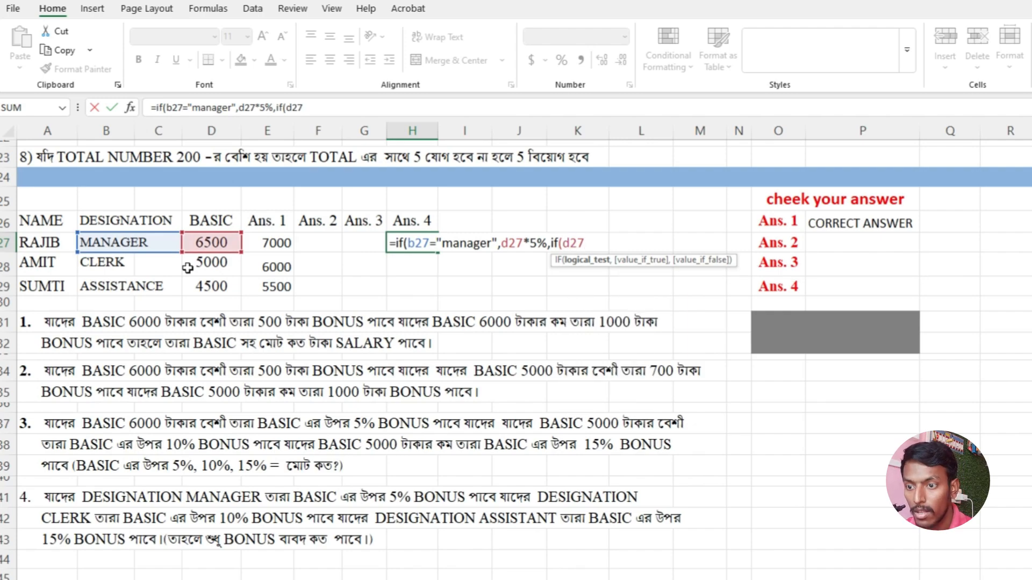
pyautogui.write('=')
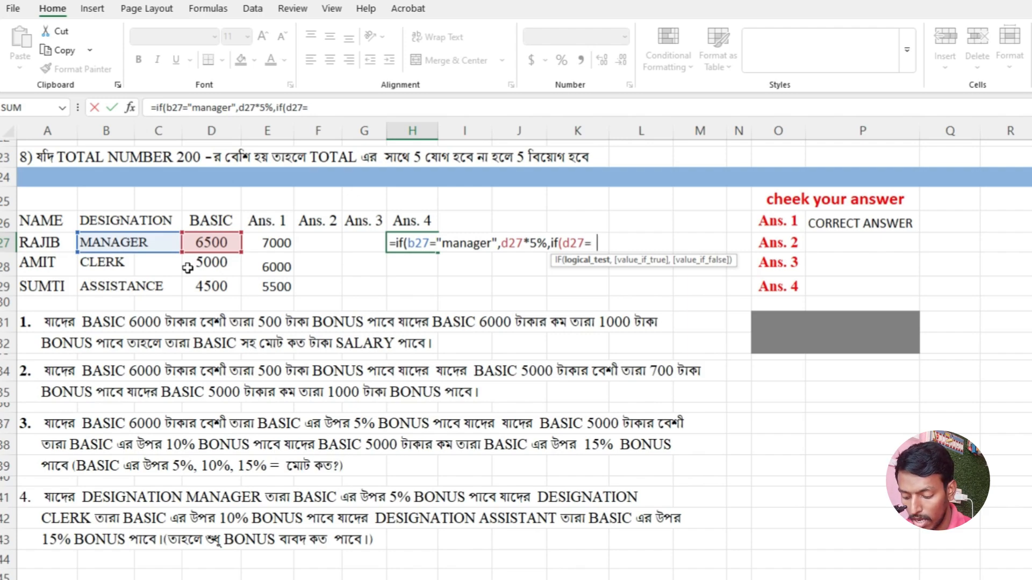
pyautogui.write('"clerk"')
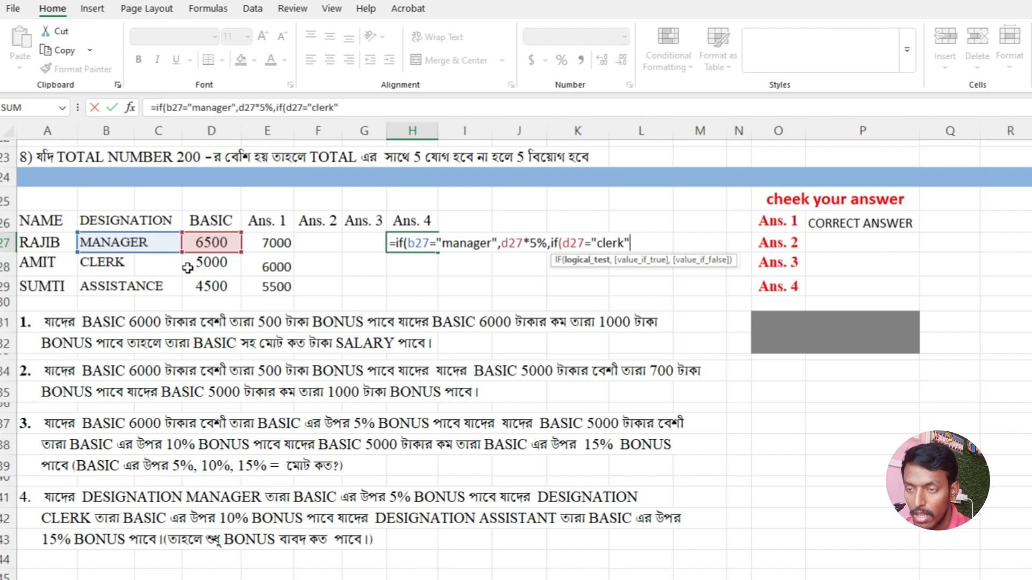
pyautogui.write(',')
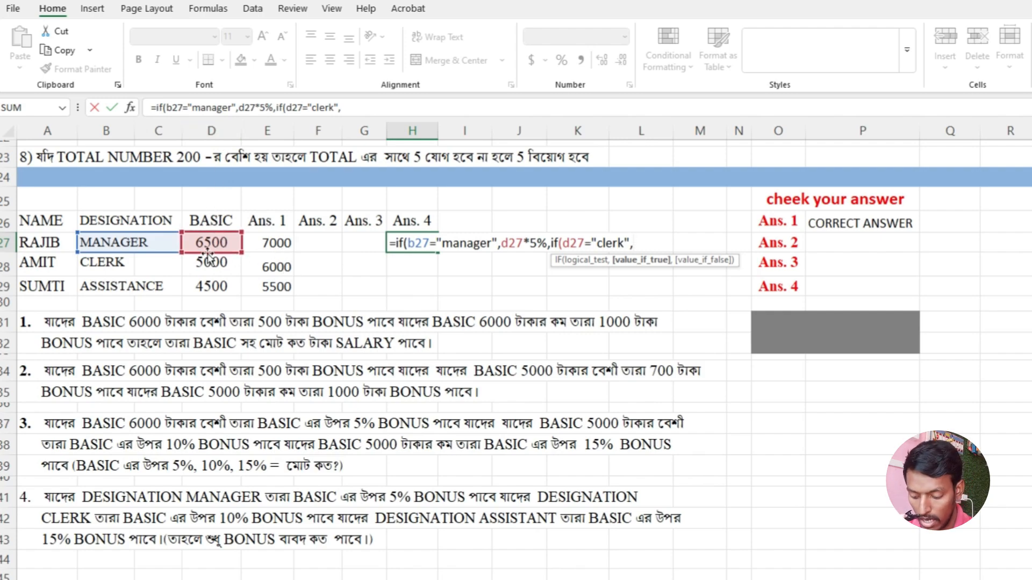
pyautogui.write('d27')
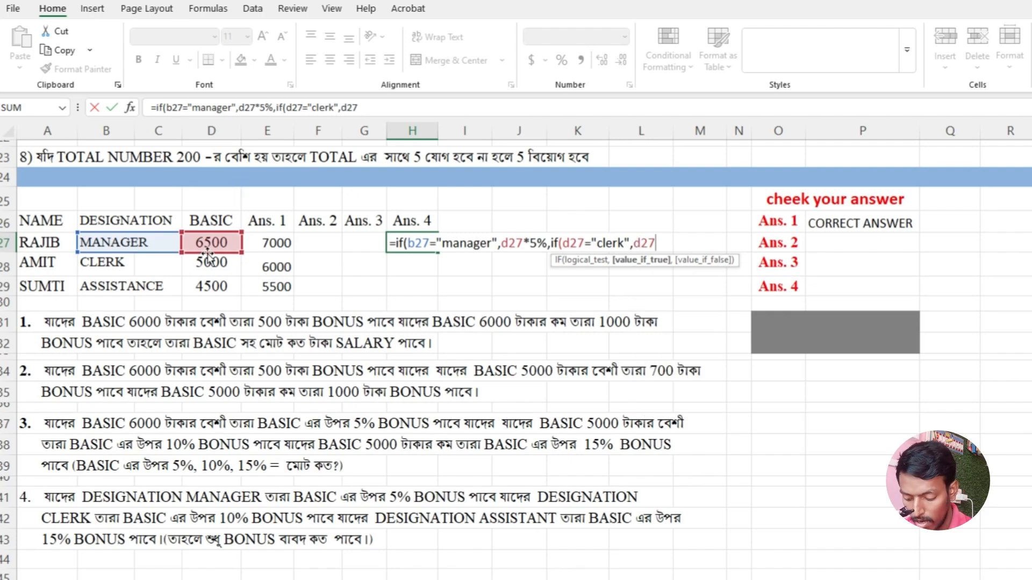
pyautogui.write('*10')
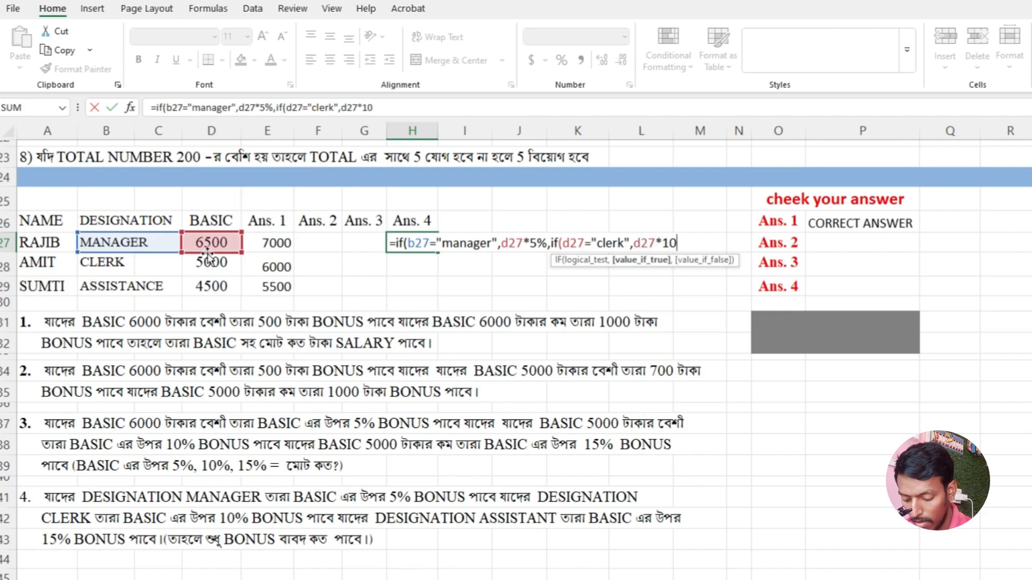
pyautogui.write('%')
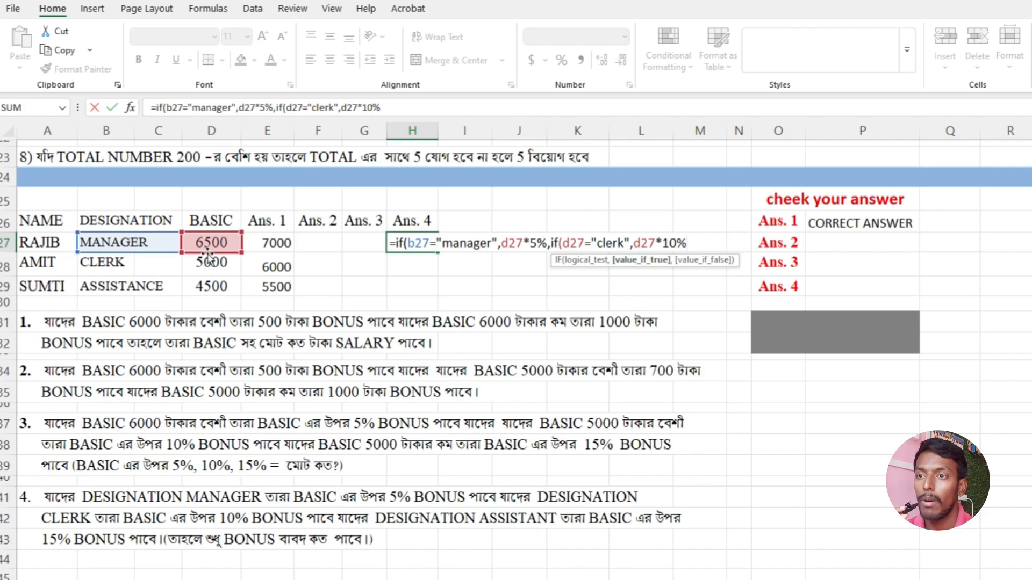
# - Nest a third IF in H27 that tests B27="assistance" and returns D27*15%, close all three brackets and enter the formula
pyautogui.write(',')
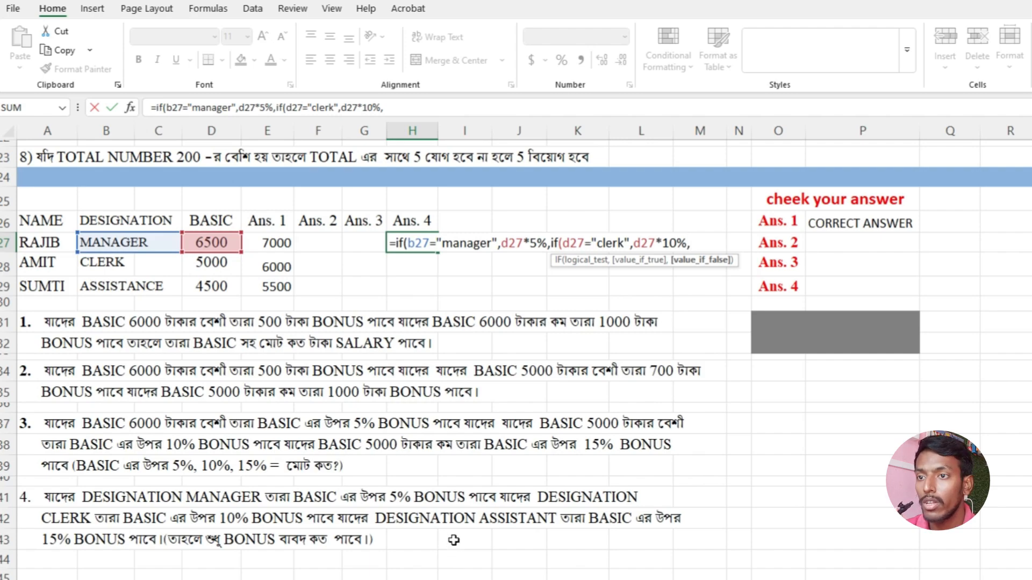
pyautogui.write('if')
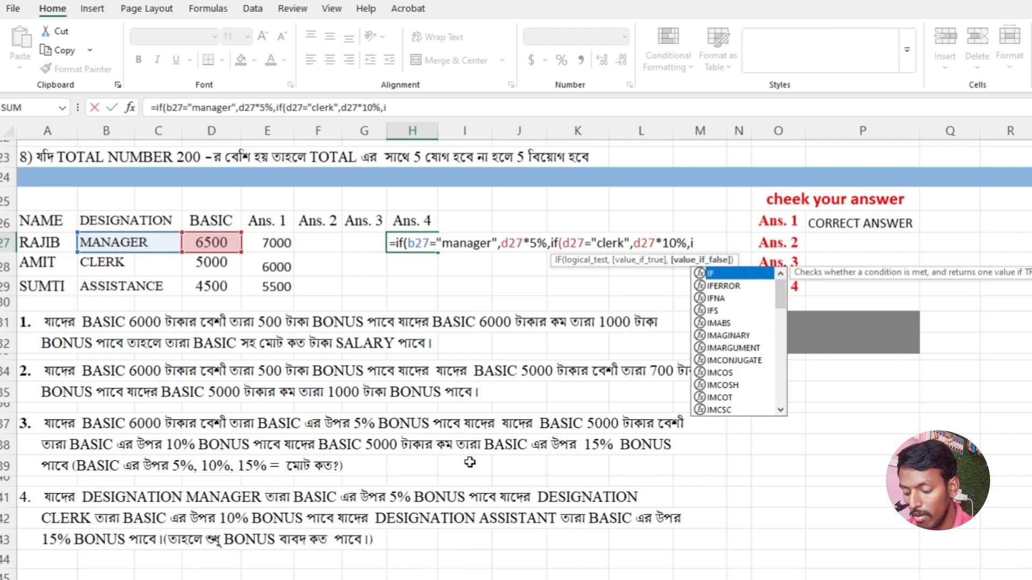
pyautogui.write('(')
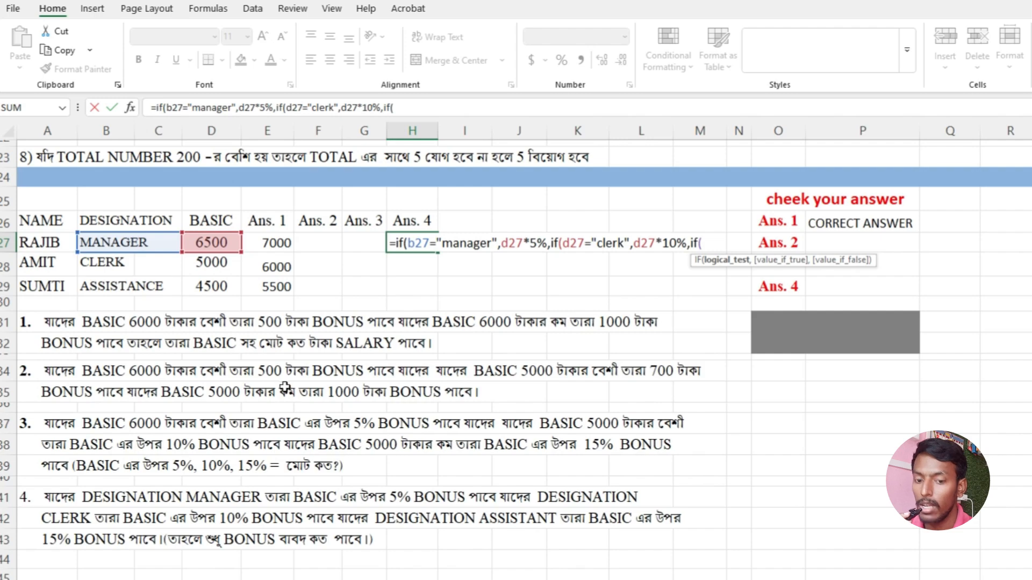
pyautogui.write('b27')
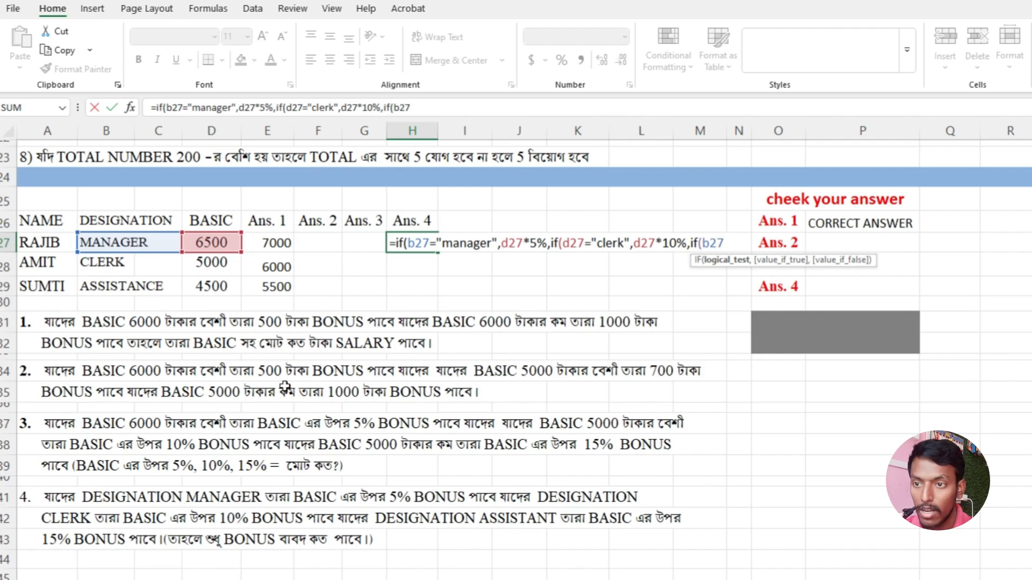
pyautogui.write('=')
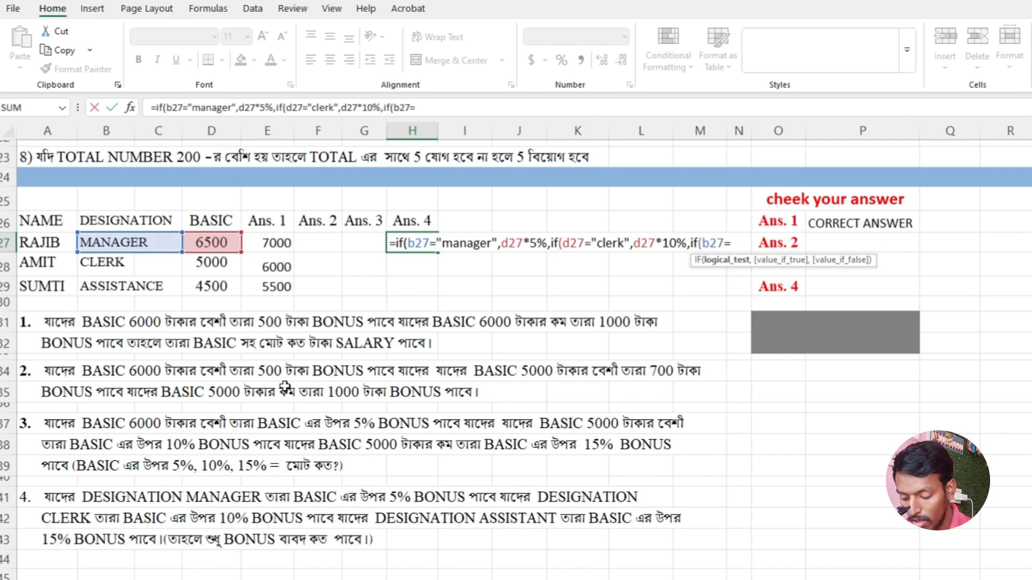
pyautogui.write('"assistance')
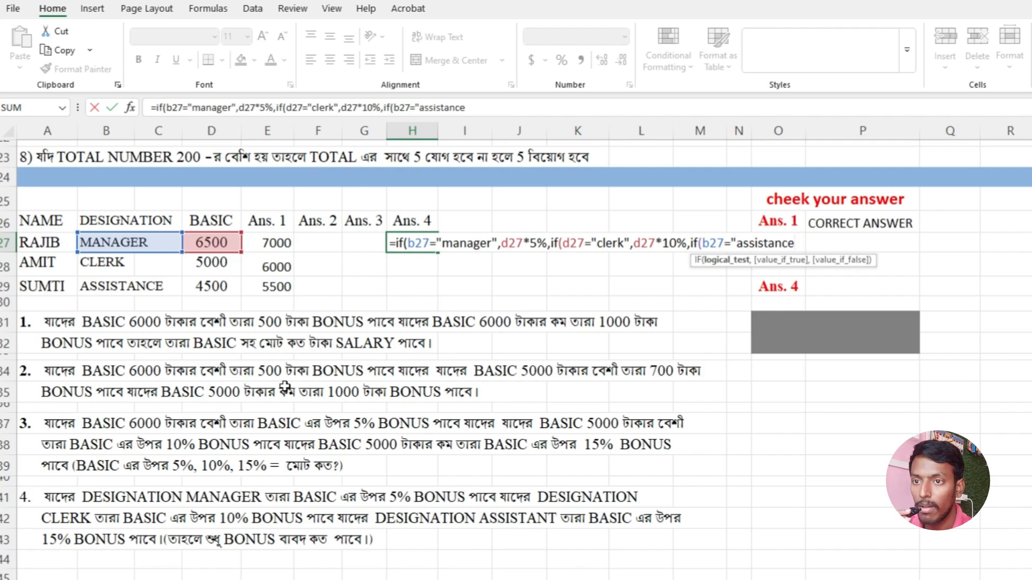
pyautogui.write('"')
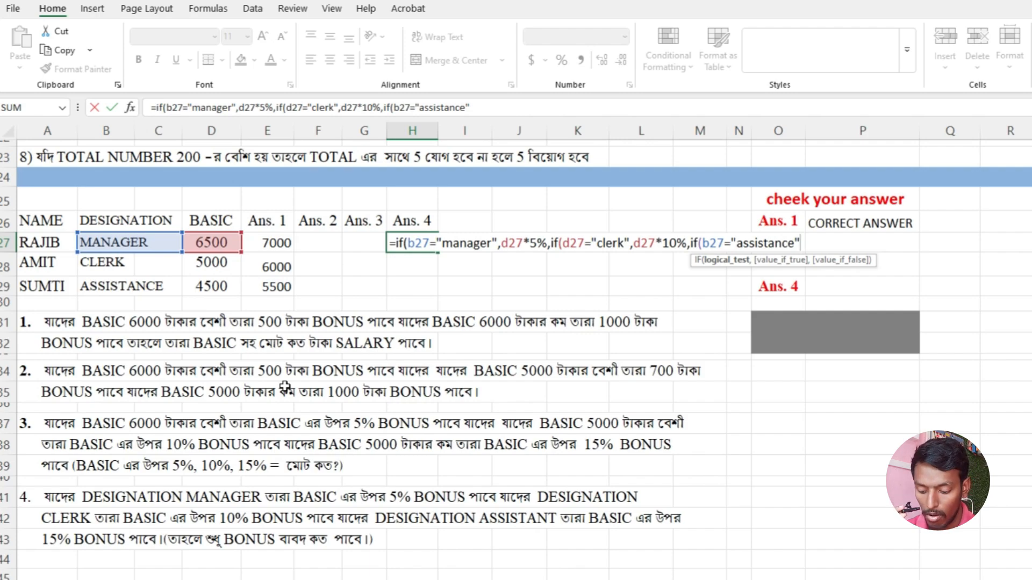
pyautogui.write(',')
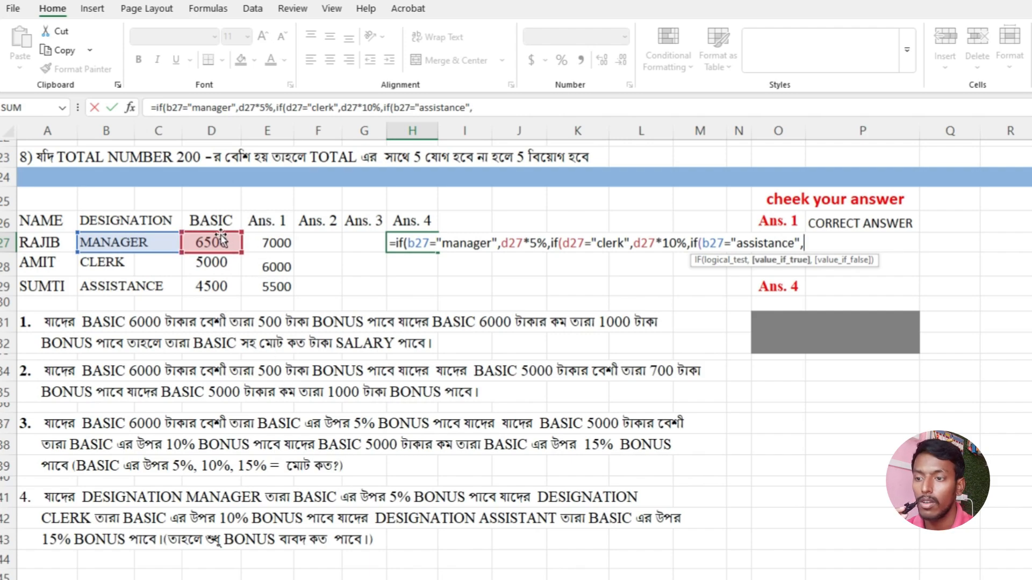
pyautogui.write('d27*')
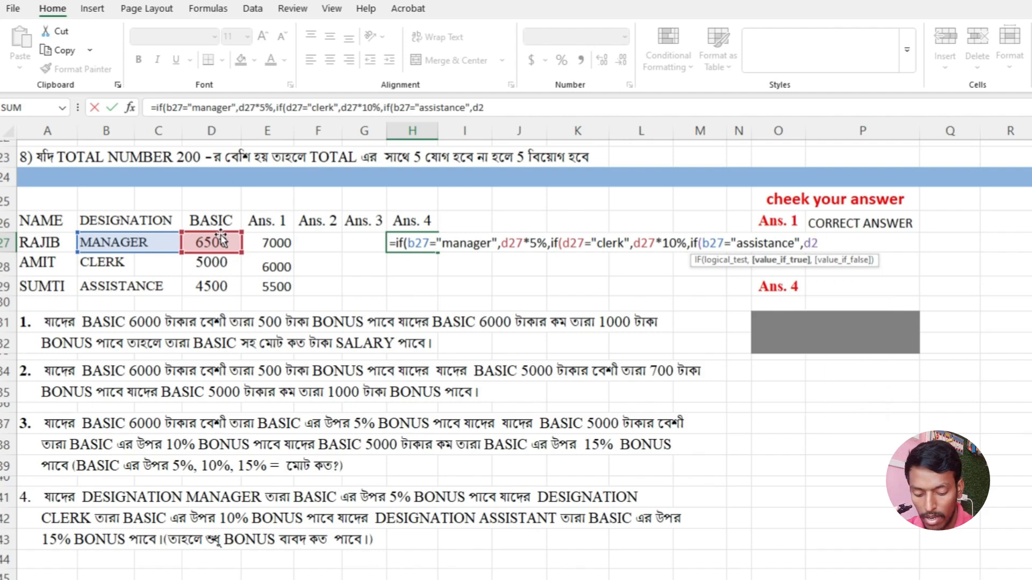
pyautogui.write('15')
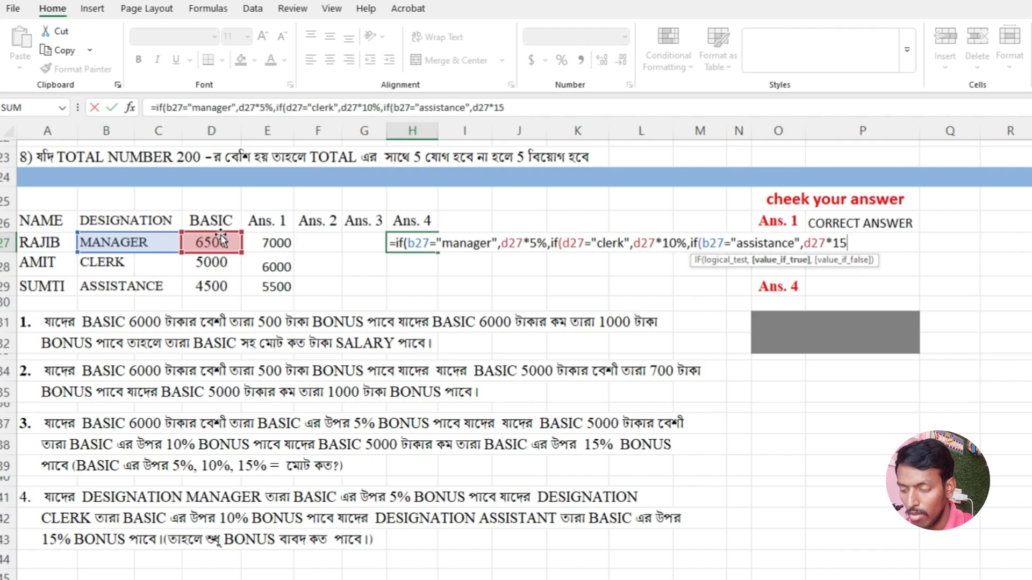
pyautogui.write('%')
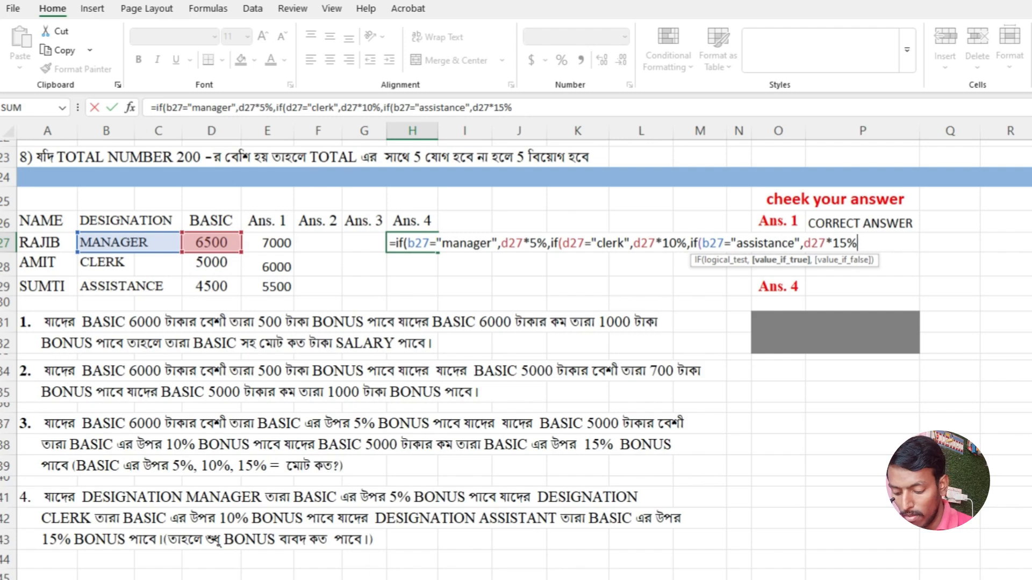
pyautogui.write(')))')
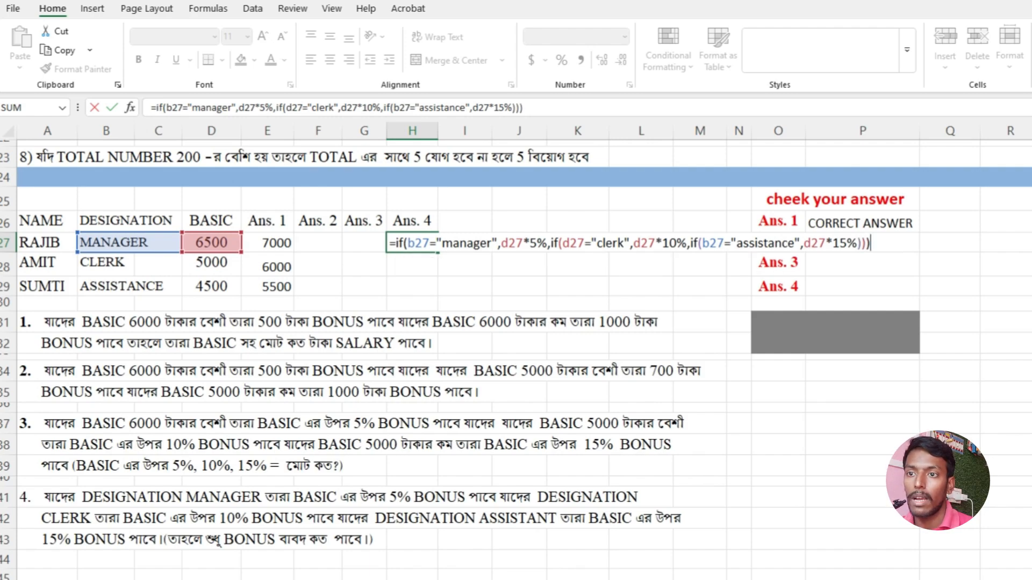
pyautogui.press('Return')
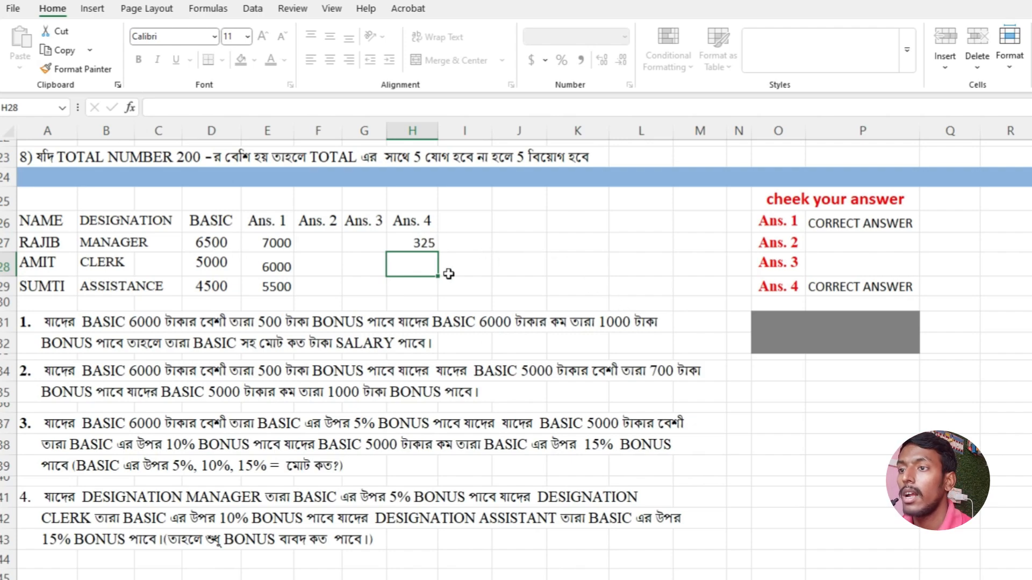
# - Fill the Ans. 4 bonus formula from H27 down through H29
pyautogui.click(429, 246)
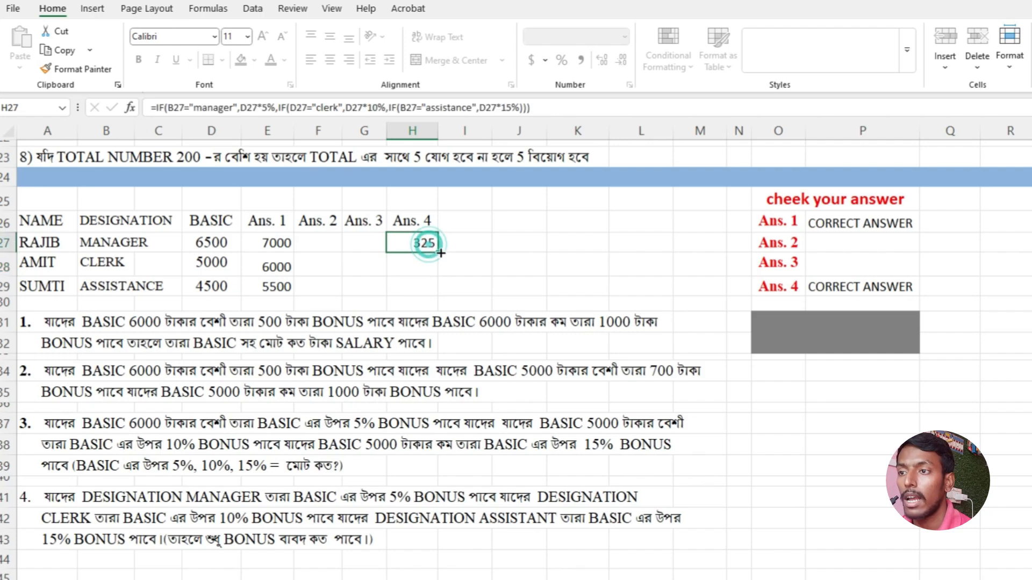
pyautogui.moveTo(438, 251); pyautogui.dragTo(437, 290)
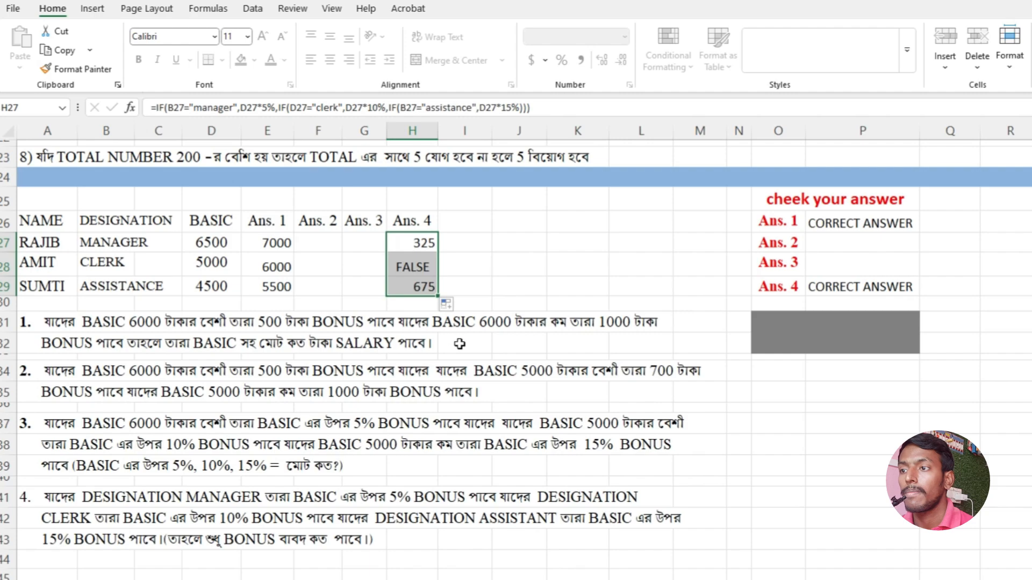
# - Correct the second IF's test in H28 so it checks B28="clerk" instead of the BASIC cell
pyautogui.click(425, 268)
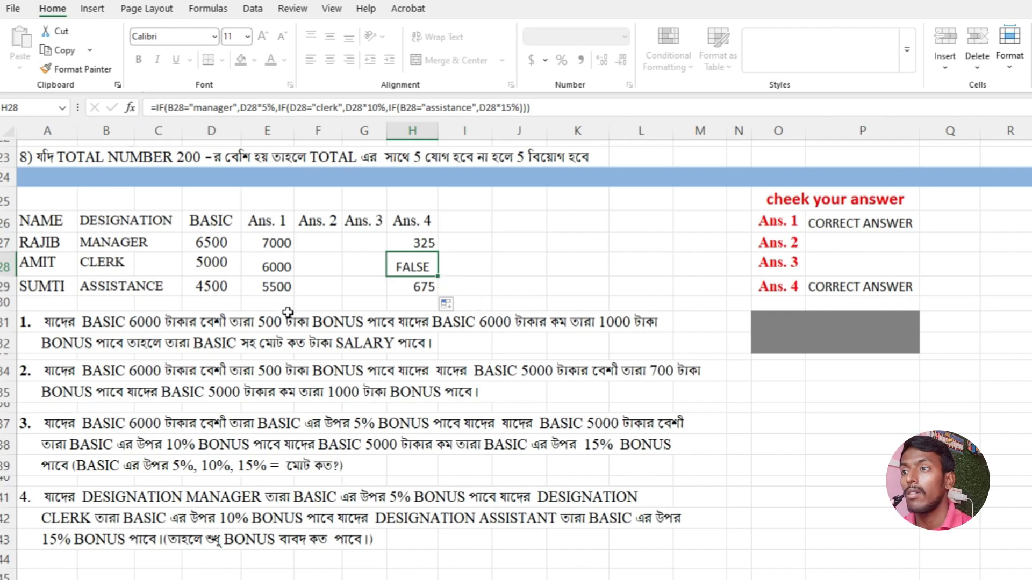
pyautogui.doubleClick(417, 270)
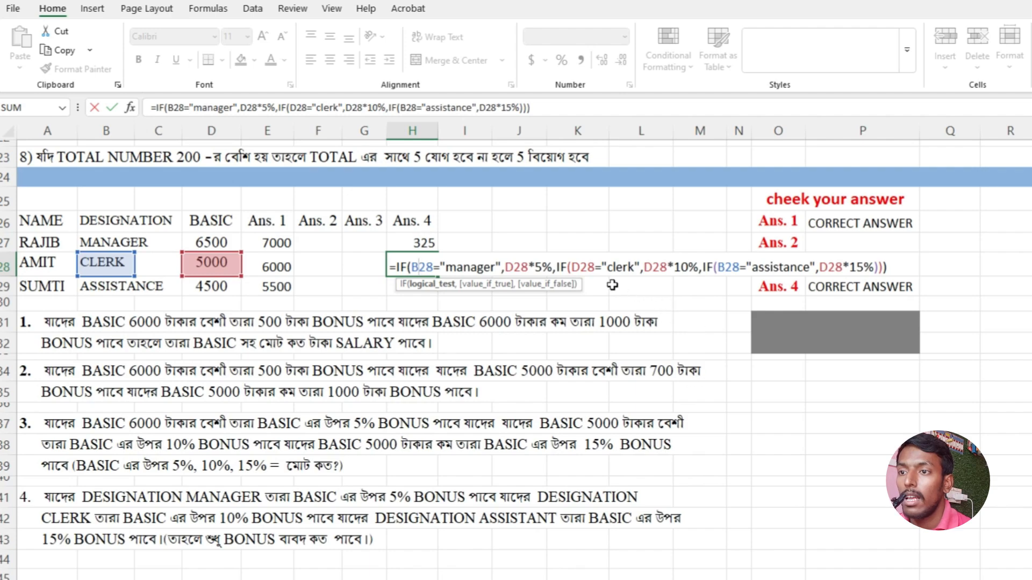
pyautogui.click(584, 267)
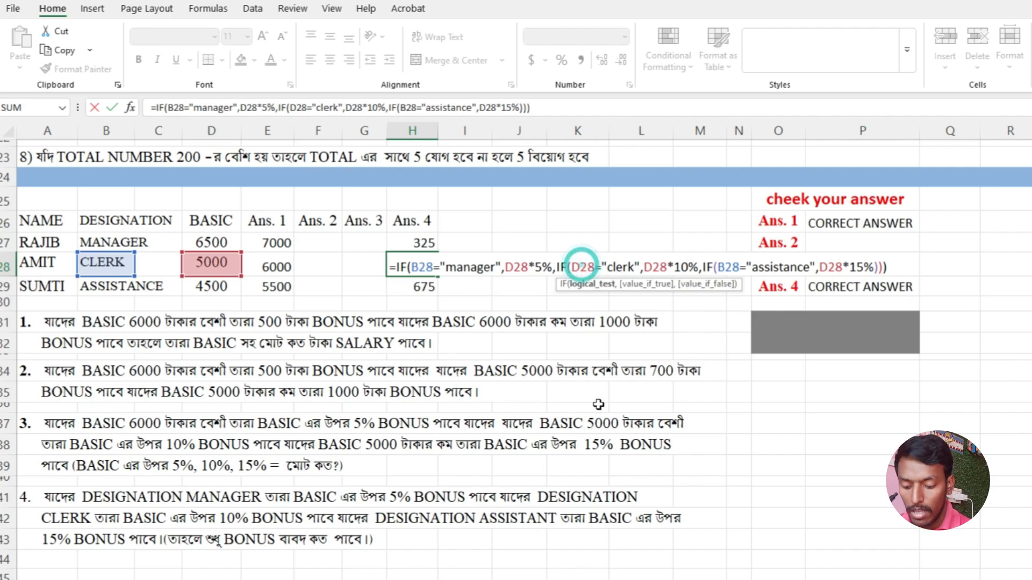
pyautogui.press('BackSpace')
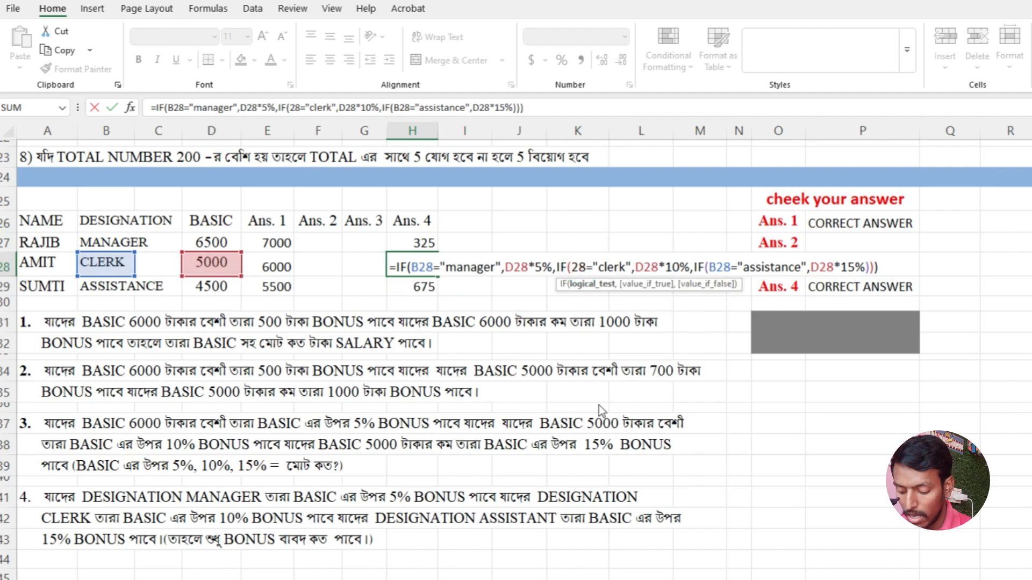
pyautogui.write('b')
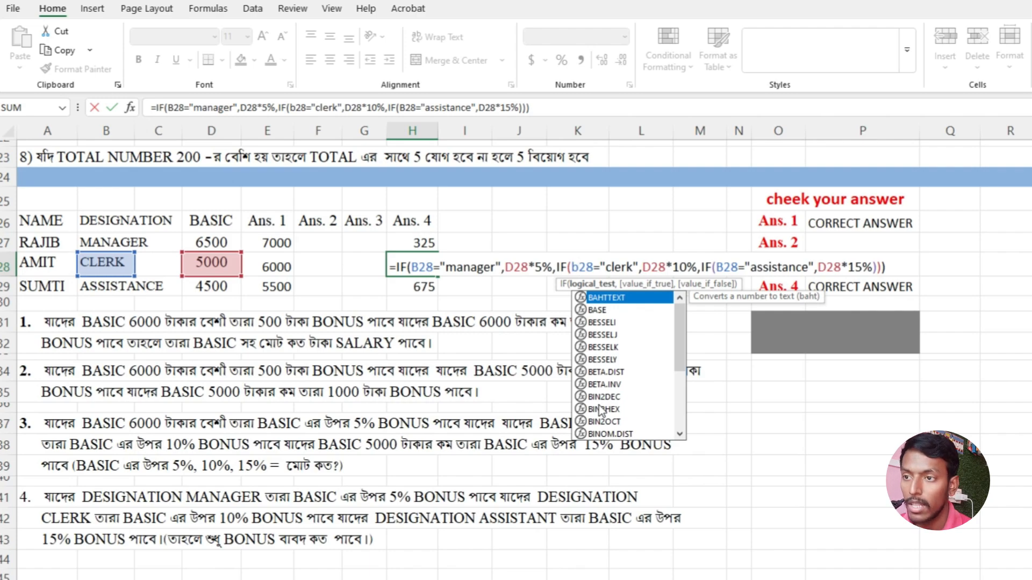
pyautogui.press('Return')
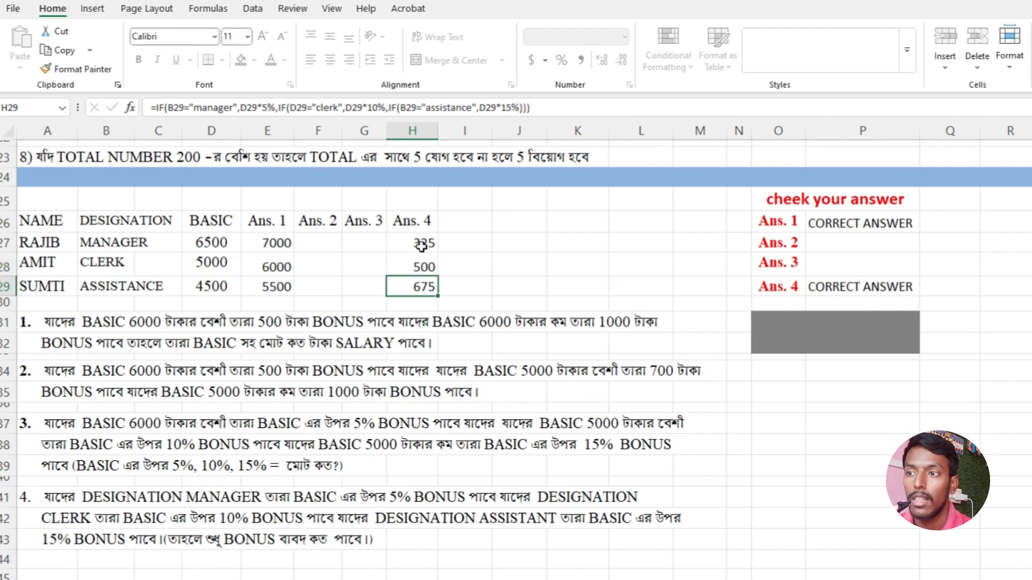
# - Try filling the H27 formula down through H29 again and undo that fill
pyautogui.moveTo(435, 249); pyautogui.dragTo(436, 288)
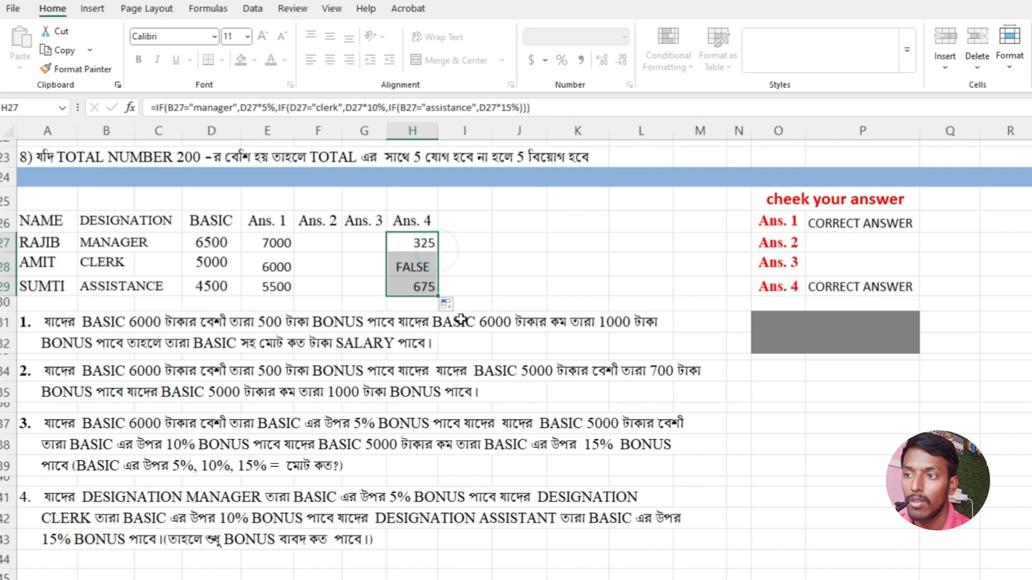
pyautogui.hotkey('ctrl', 'z')
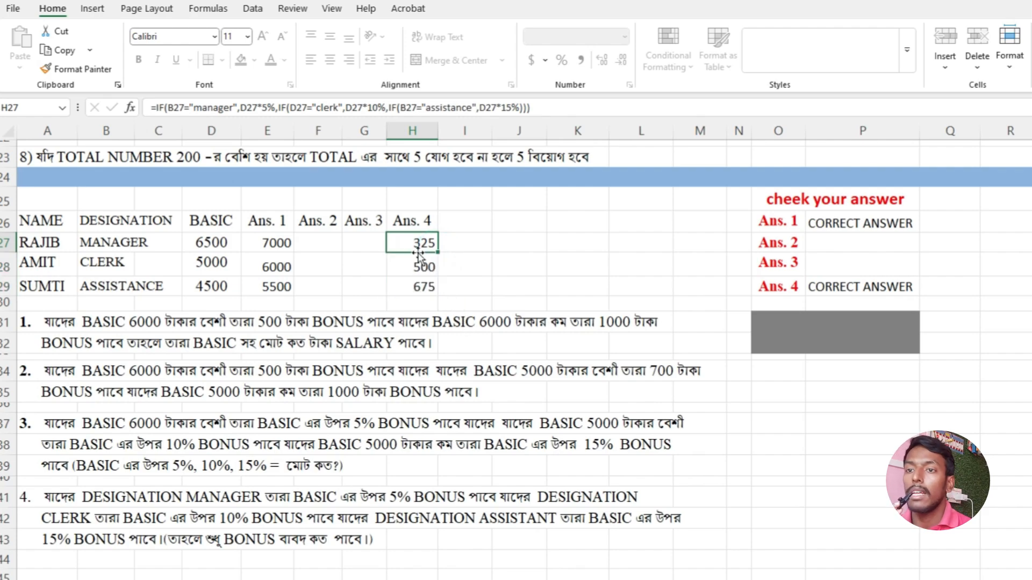